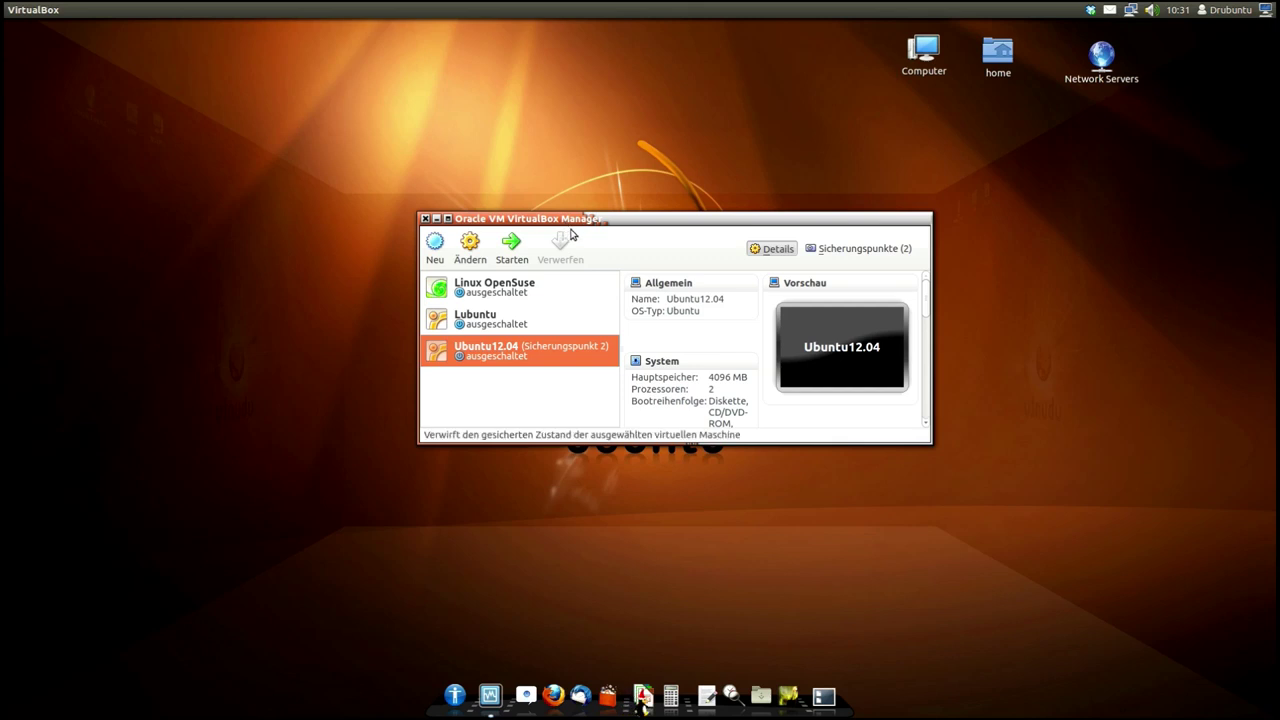
pyautogui.click(509, 320)
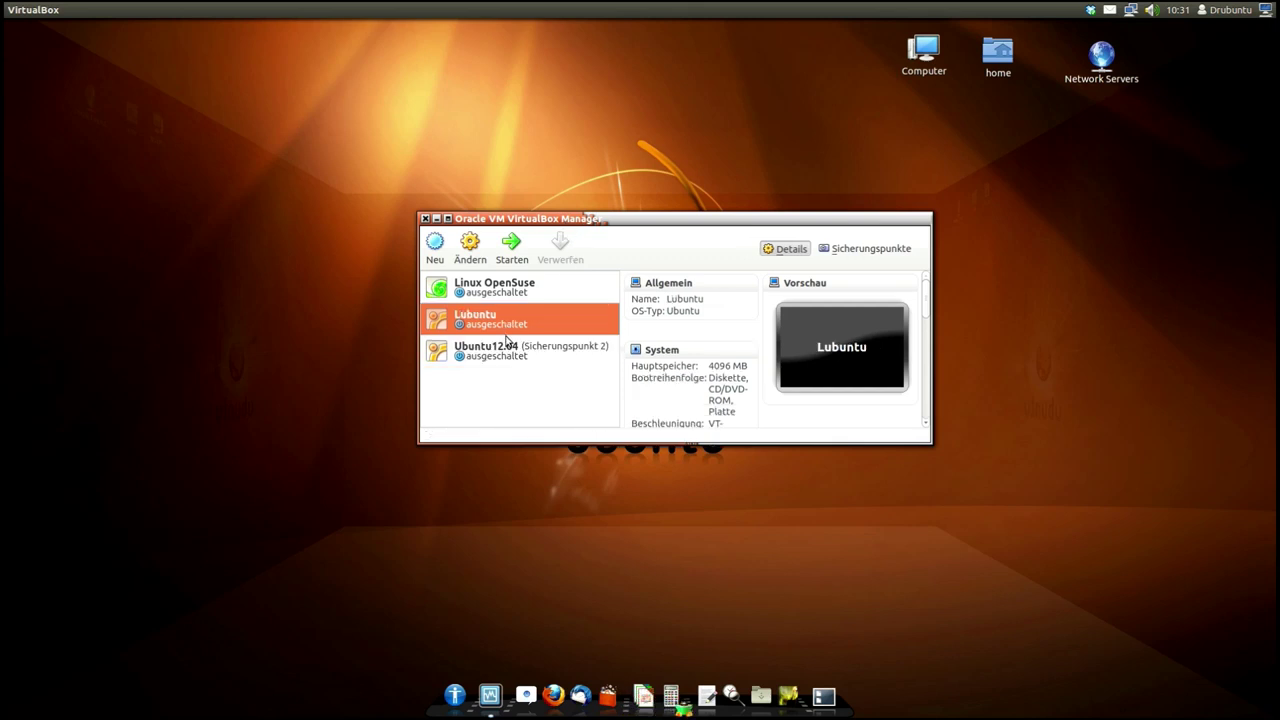
pyautogui.click(508, 347)
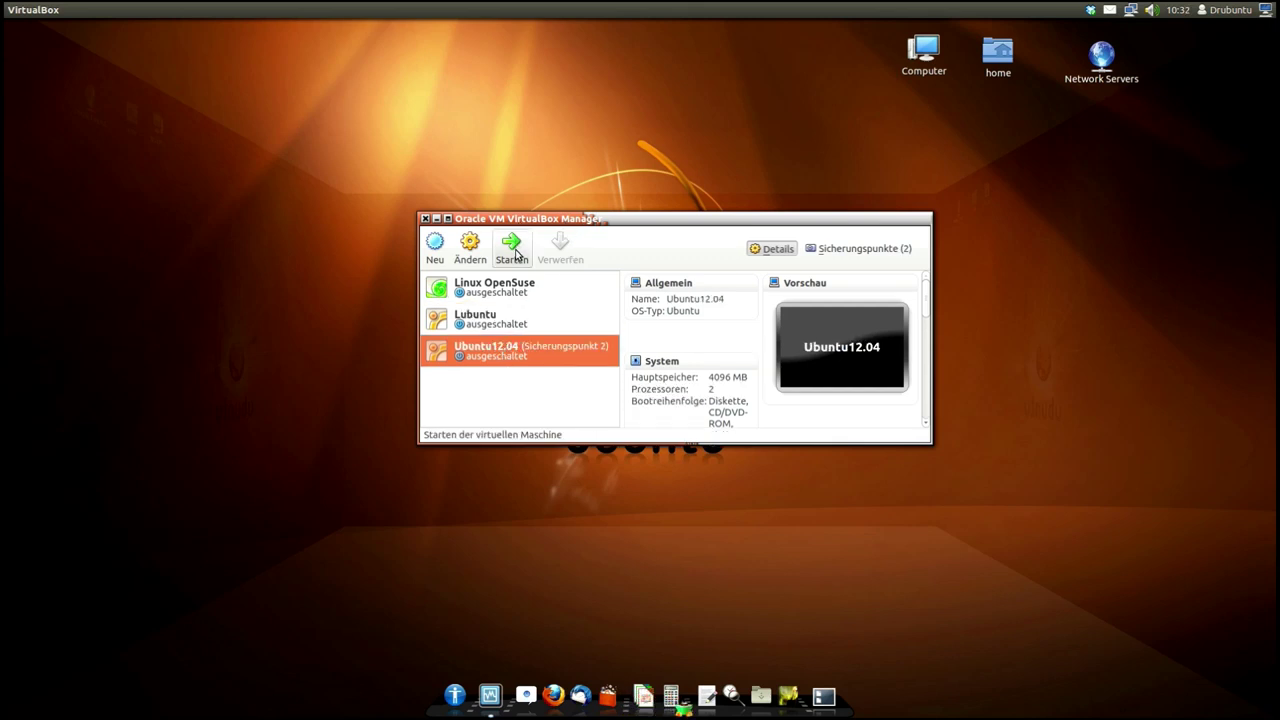
pyautogui.moveTo(548, 220); pyautogui.dragTo(593, 209)
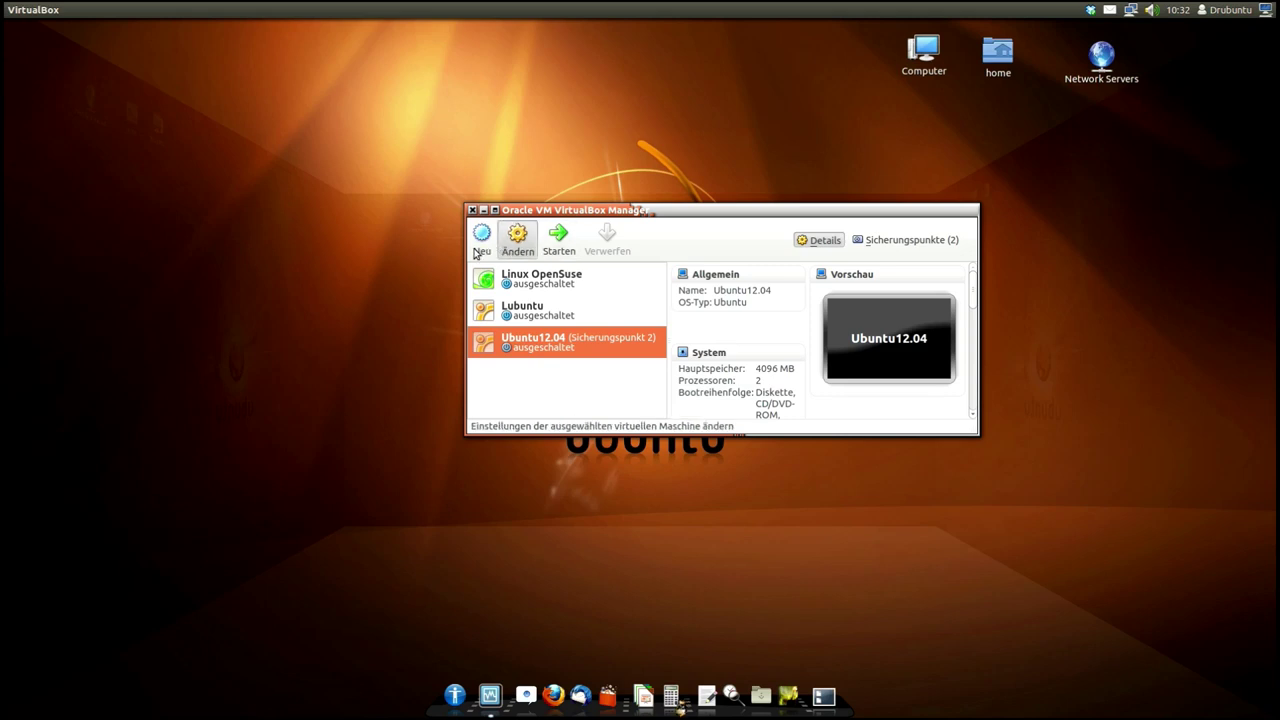
pyautogui.click(500, 245)
pyautogui.click(457, 138)
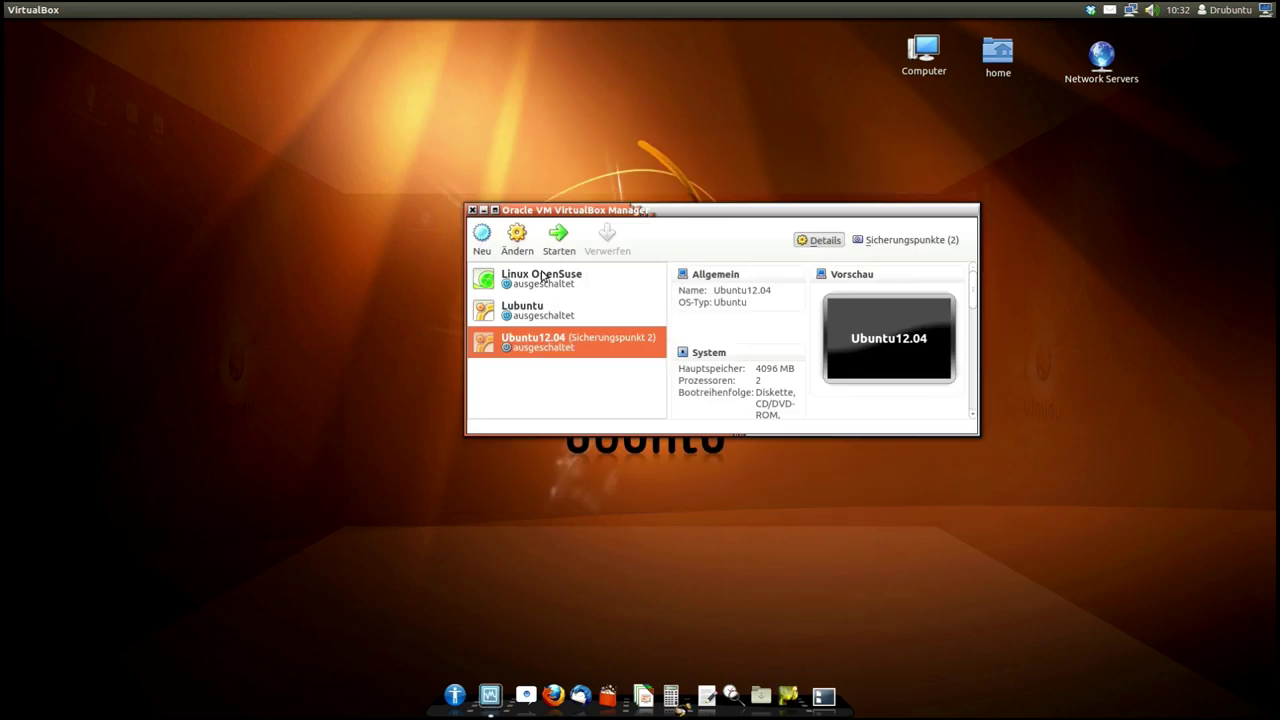
# Step: Begin a new virtual machine named xubuntu with Linux as the operating system and Ubuntu as the version
pyautogui.click(485, 245)
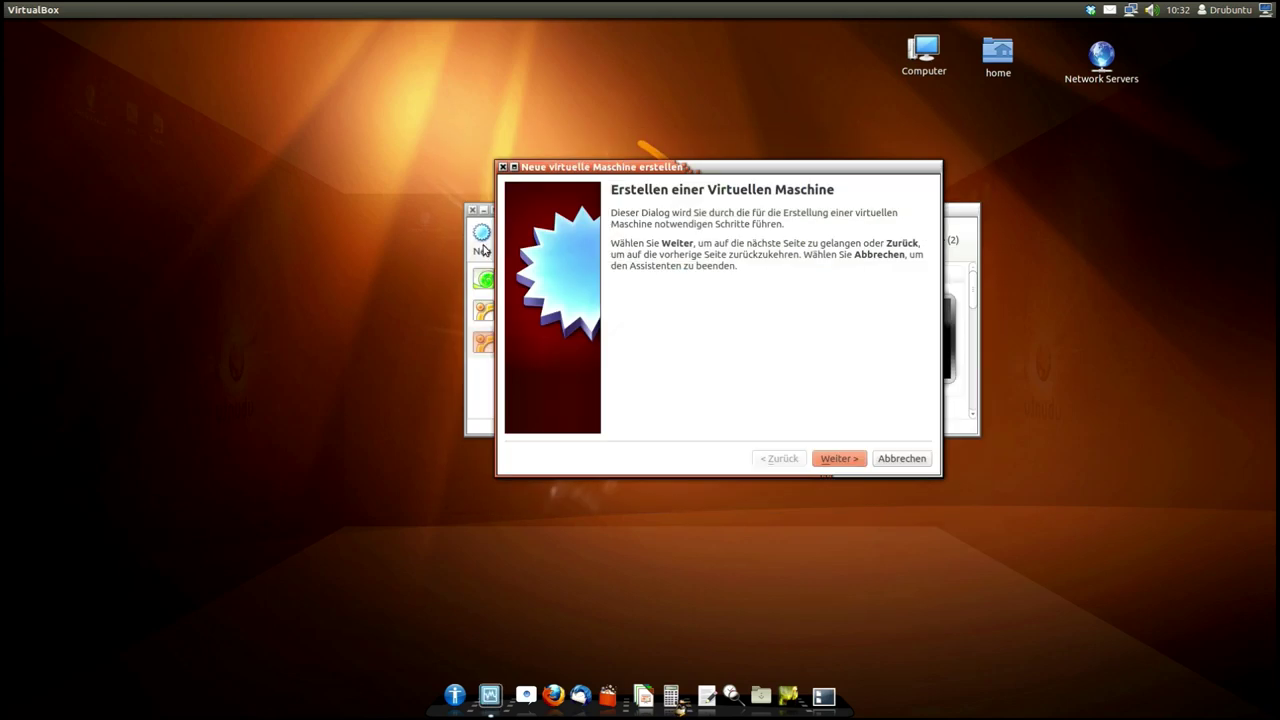
pyautogui.click(840, 459)
pyautogui.write('x')
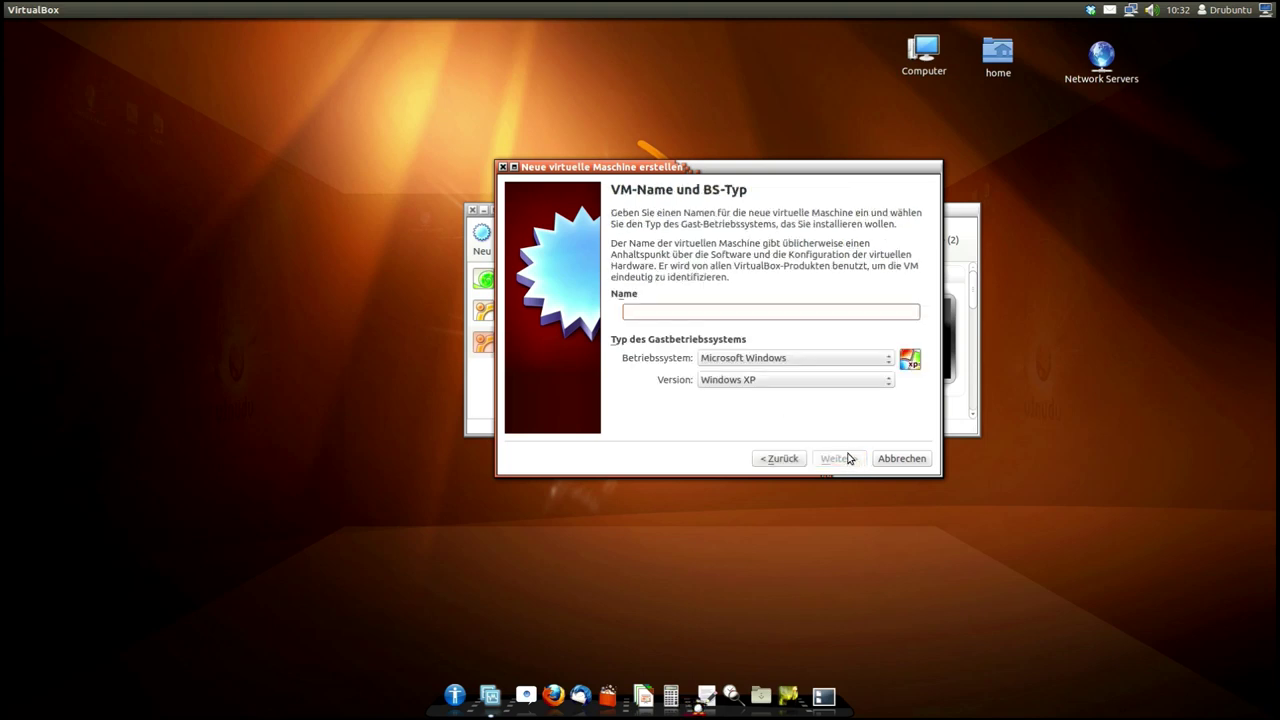
pyautogui.write('ubuntu')
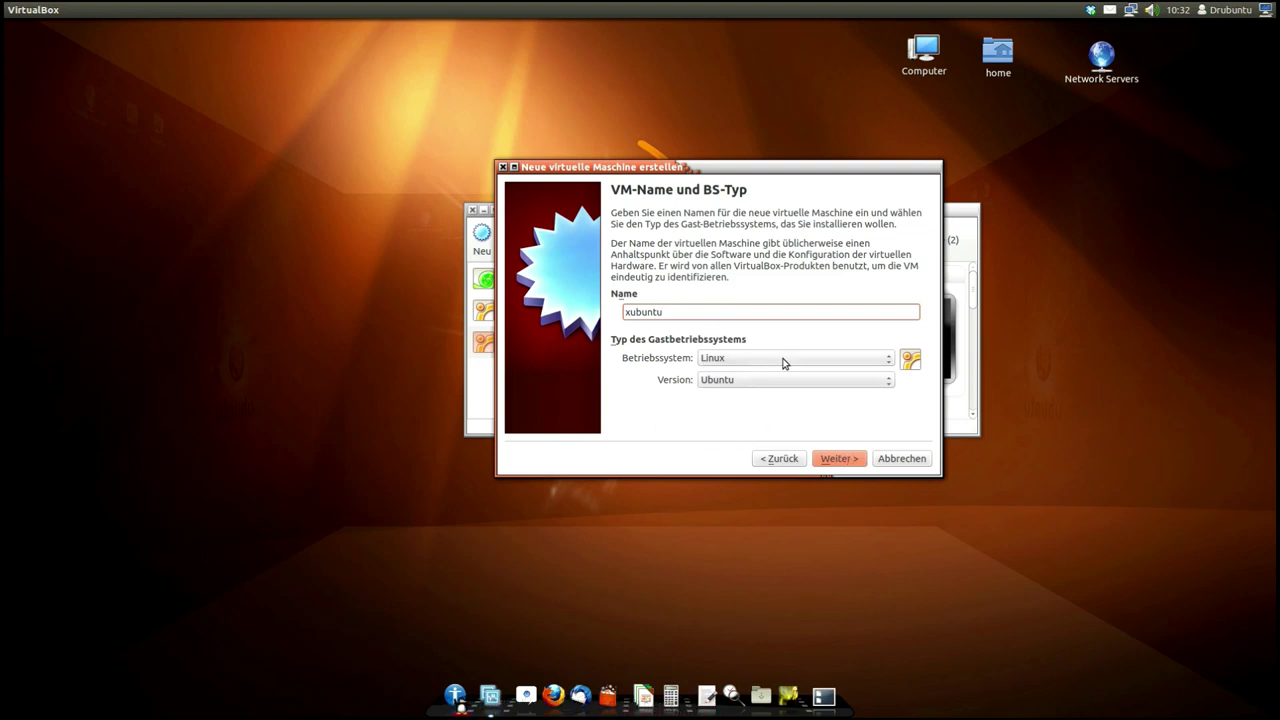
pyautogui.click(841, 462)
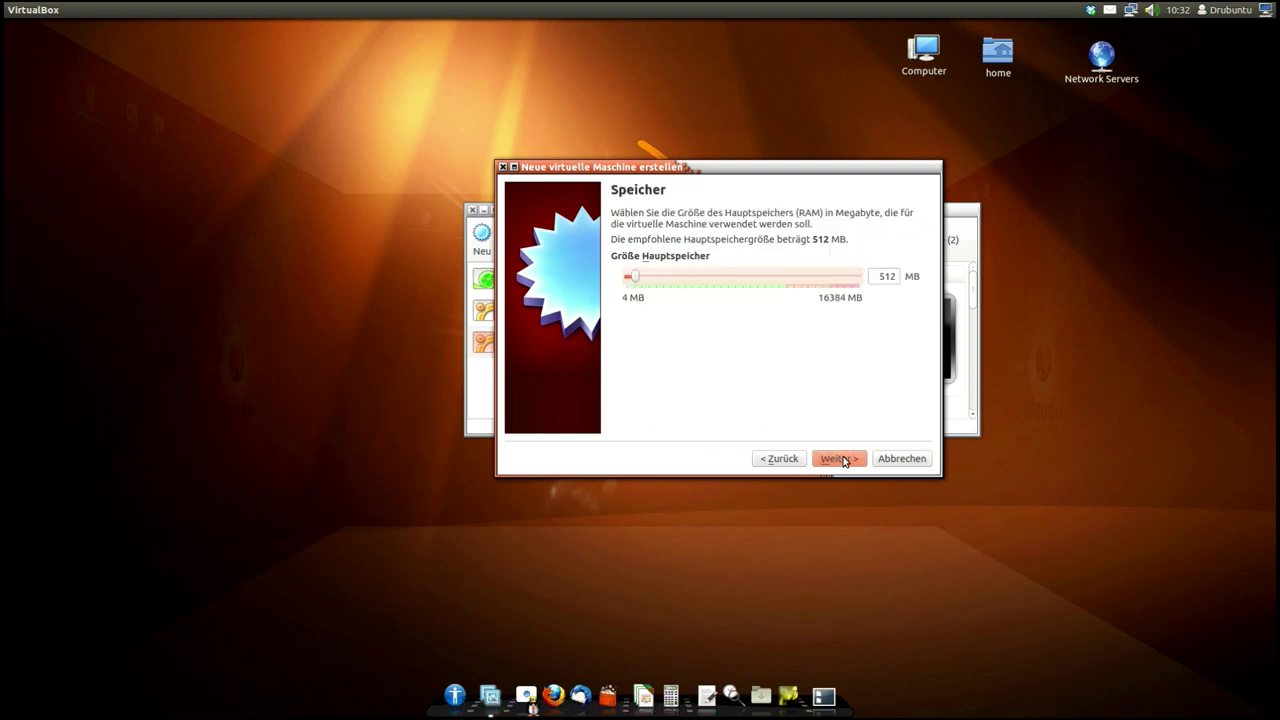
# Step: Set the new virtual machine's main memory to 2048 MB
pyautogui.doubleClick(887, 276)
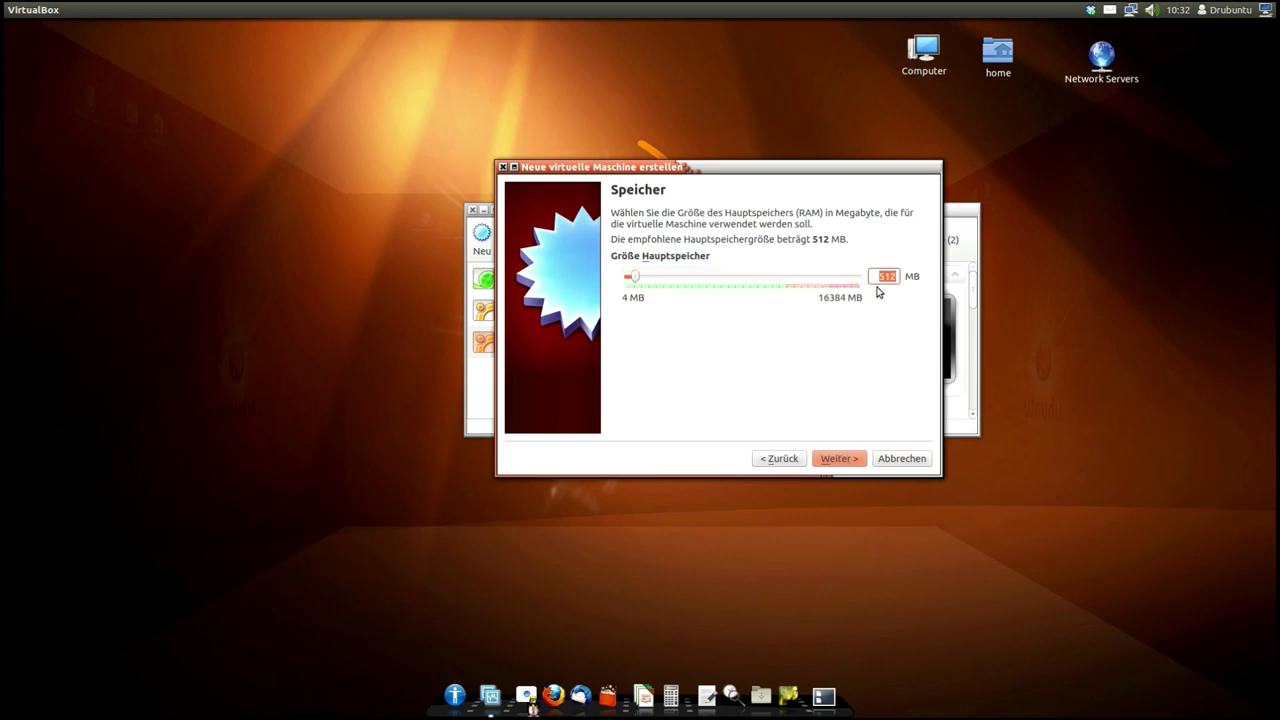
pyautogui.write('2048')
pyautogui.click(828, 462)
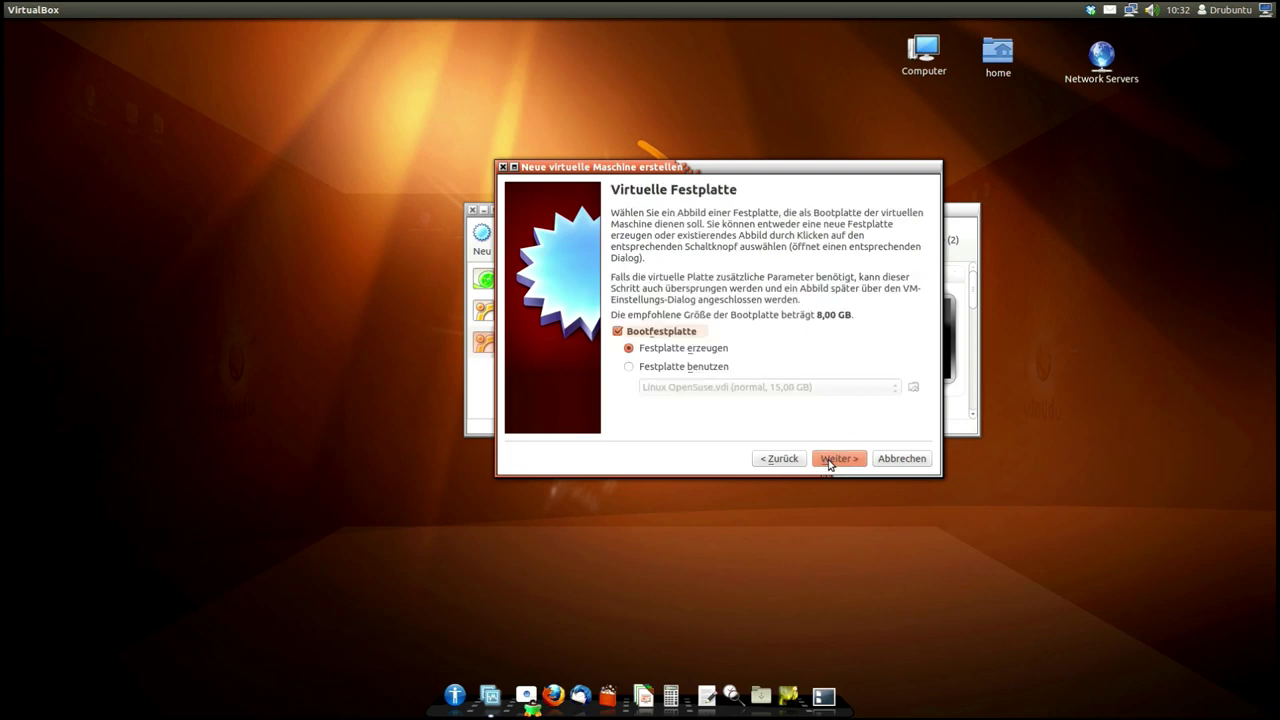
# Step: Choose to create a new boot hard disk as a dynamically allocated VDI image
pyautogui.click(838, 460)
pyautogui.click(862, 462)
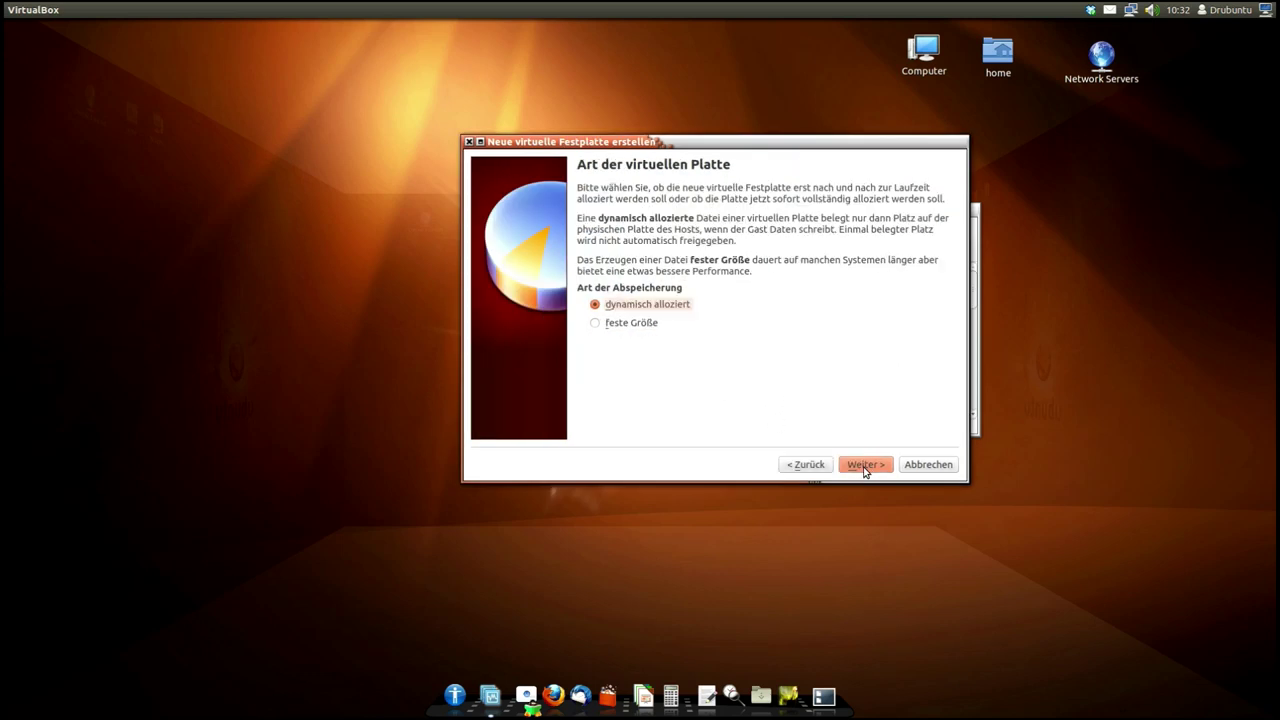
pyautogui.click(864, 466)
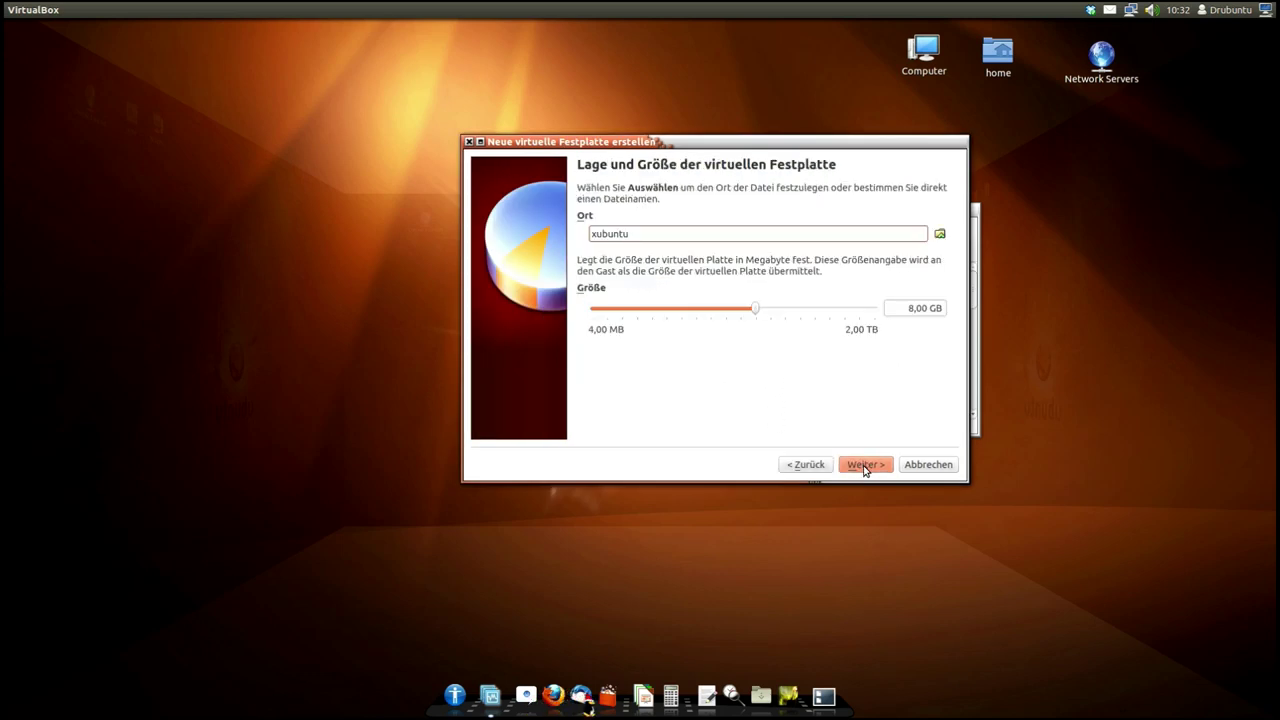
# Step: Set the virtual disk size to 15 GB and finish creating the disk and the xubuntu machine
pyautogui.doubleClick(926, 310)
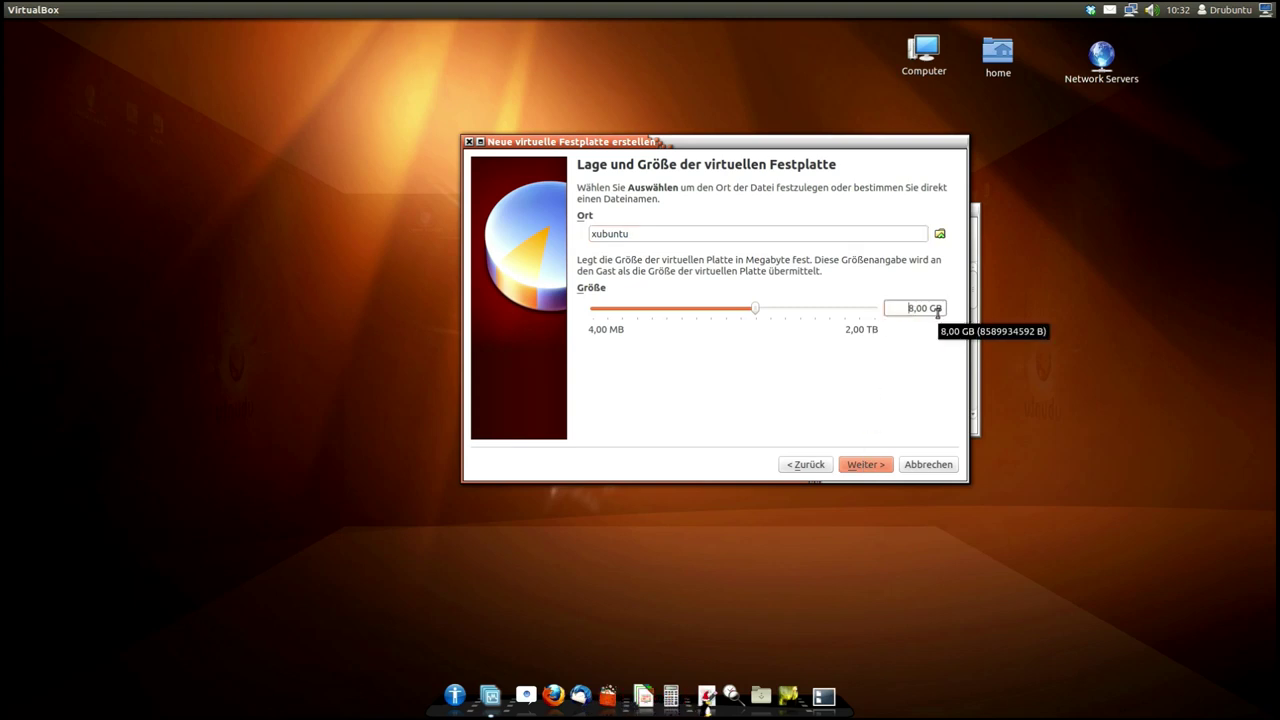
pyautogui.press('BackSpace')
pyautogui.write('15')
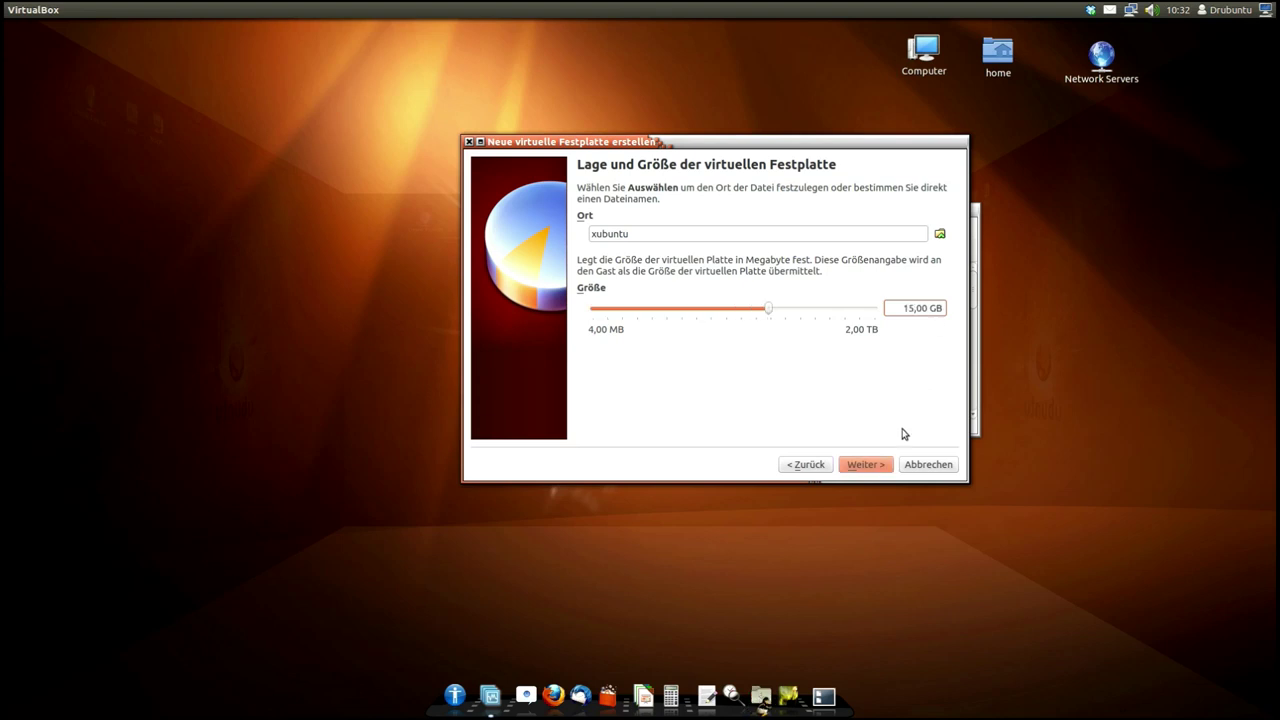
pyautogui.click(876, 465)
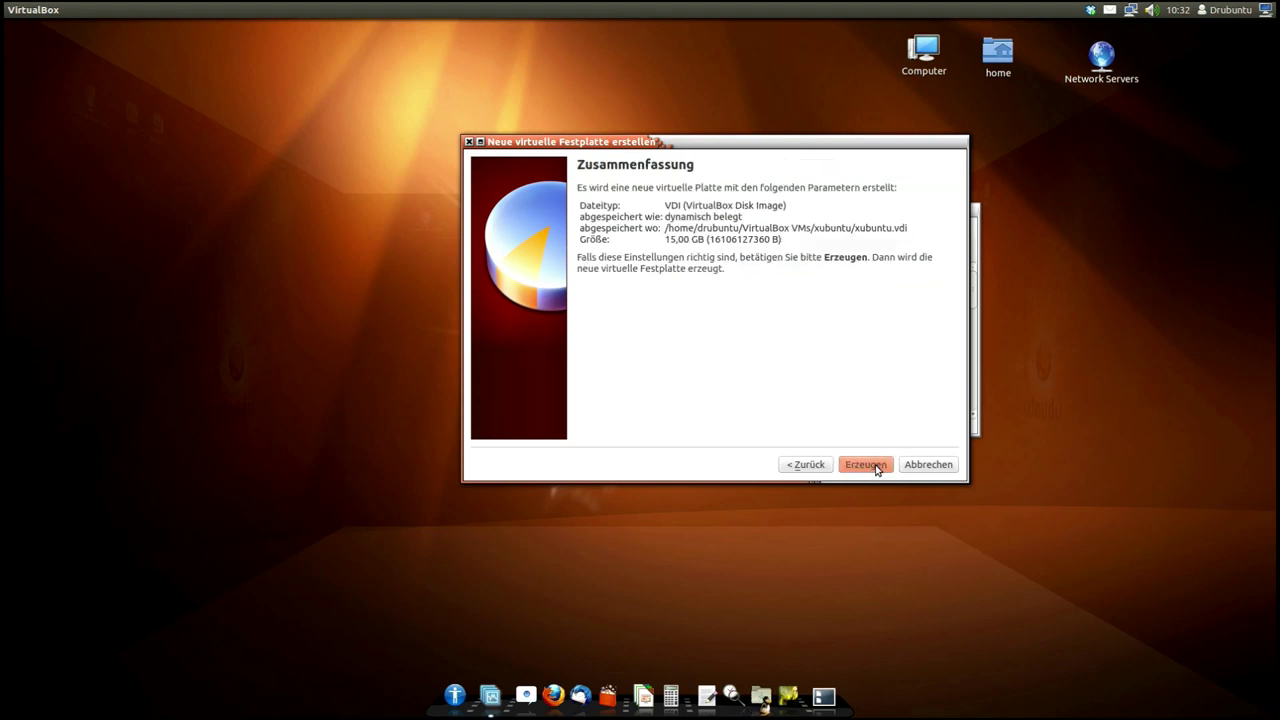
pyautogui.click(866, 465)
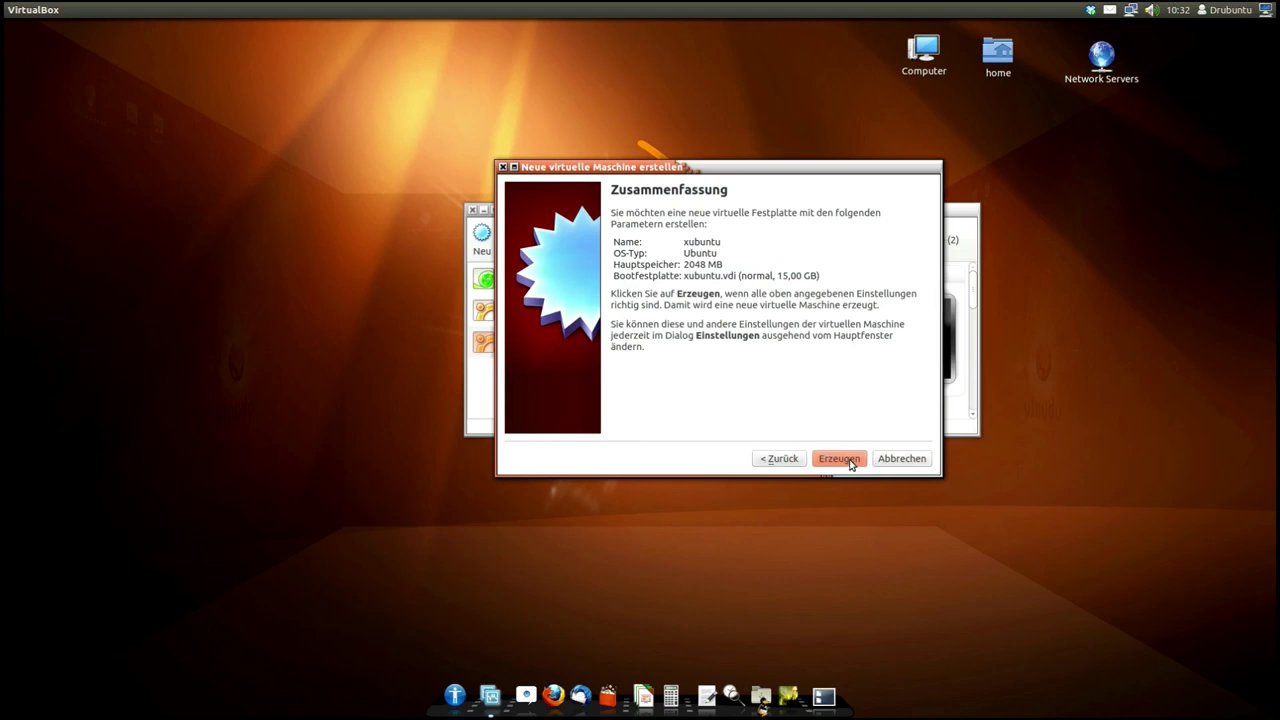
pyautogui.click(851, 464)
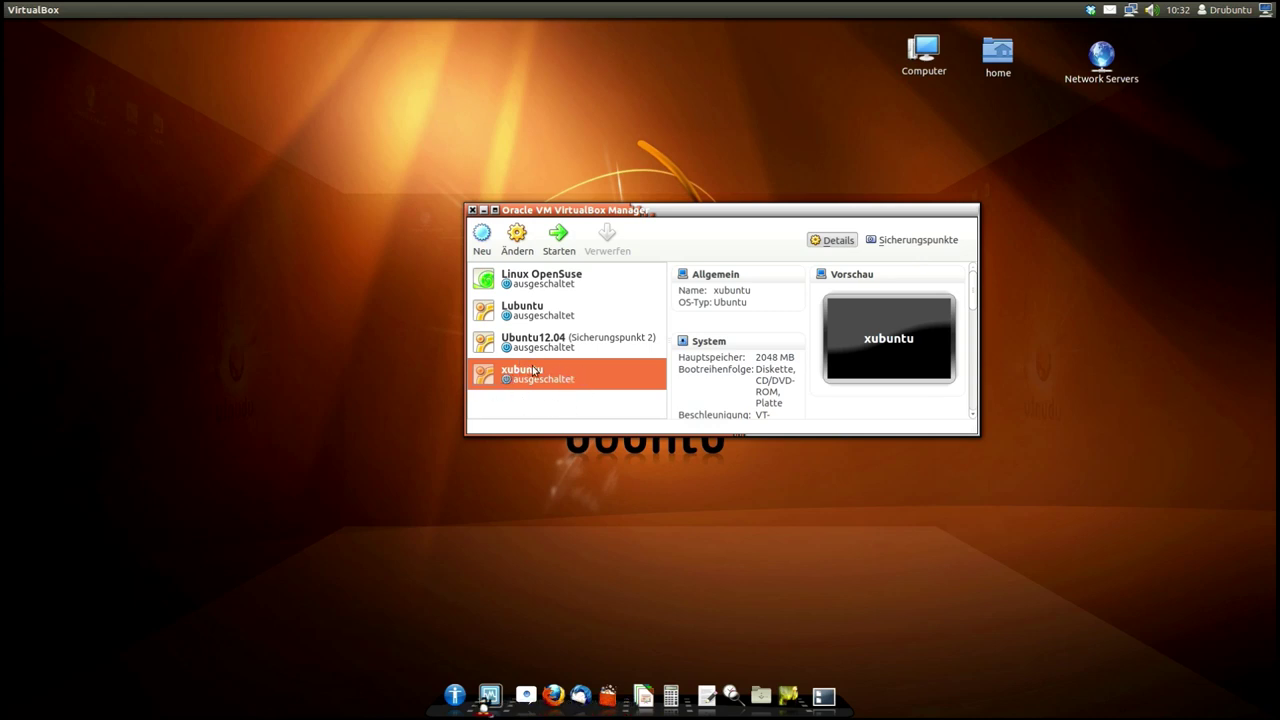
# Step: Review the xubuntu machine's system settings and set its display's graphics memory to 128 MB
pyautogui.click(517, 238)
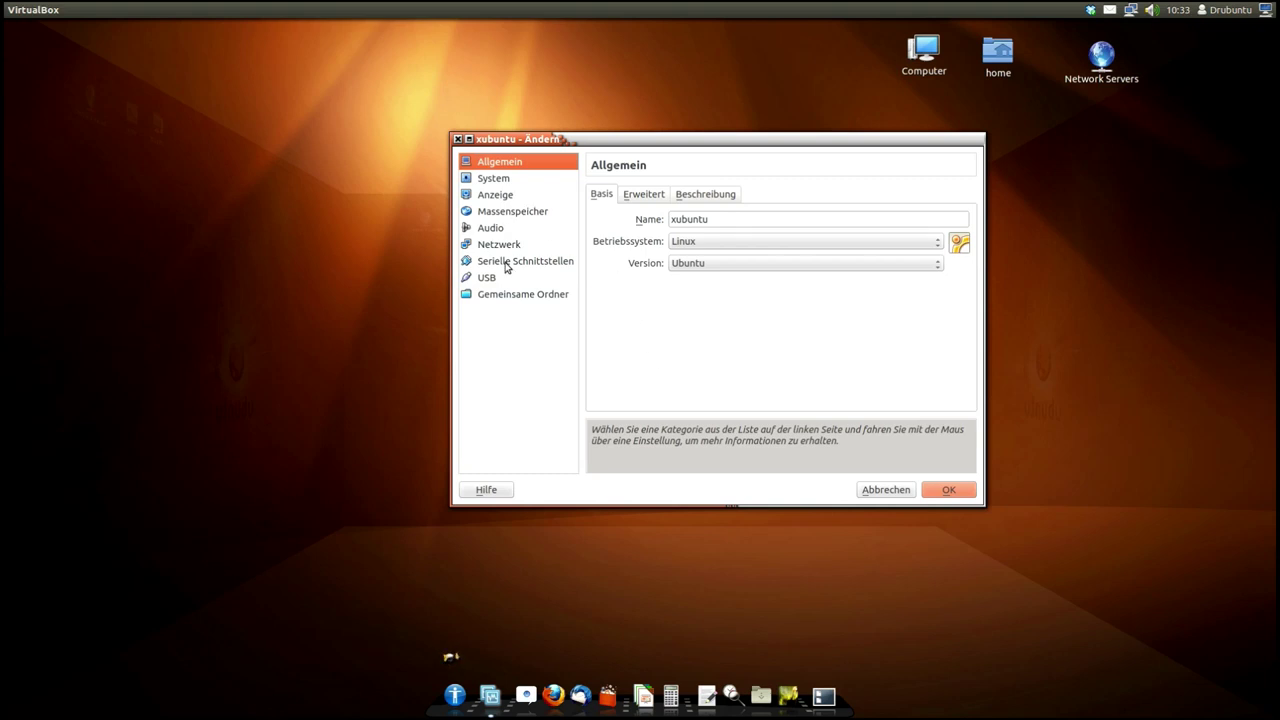
pyautogui.click(503, 182)
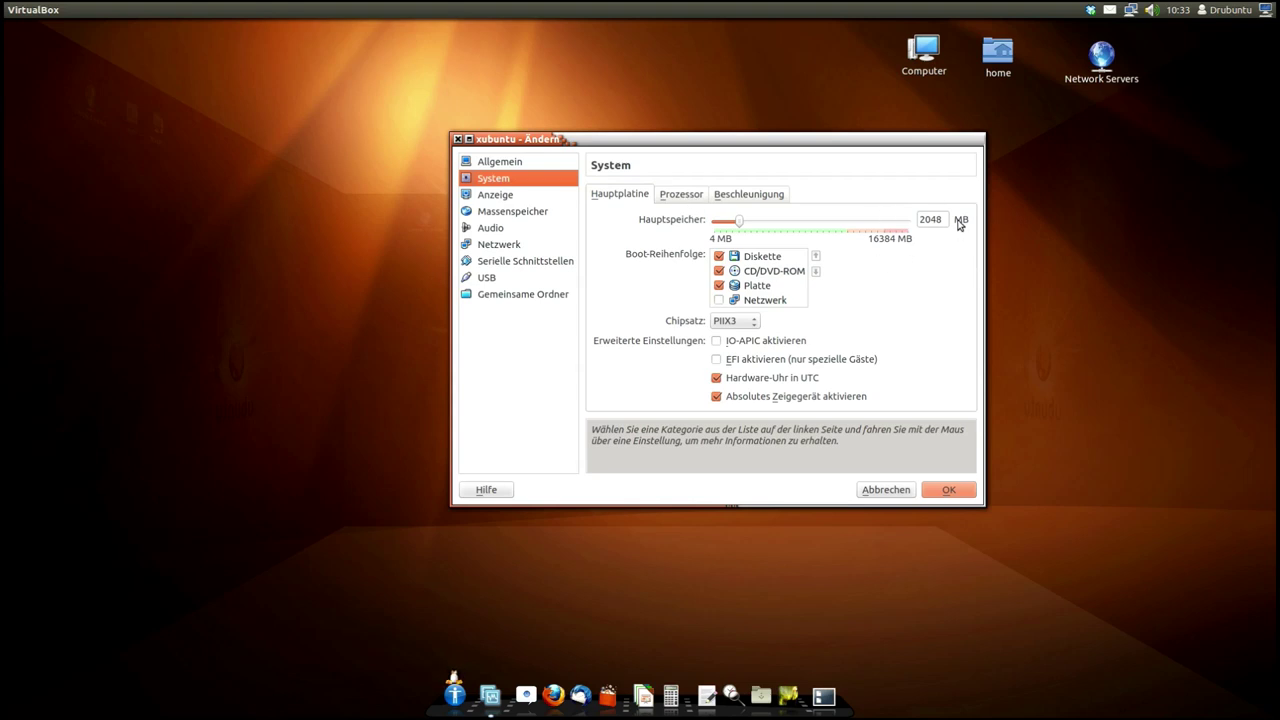
pyautogui.click(676, 196)
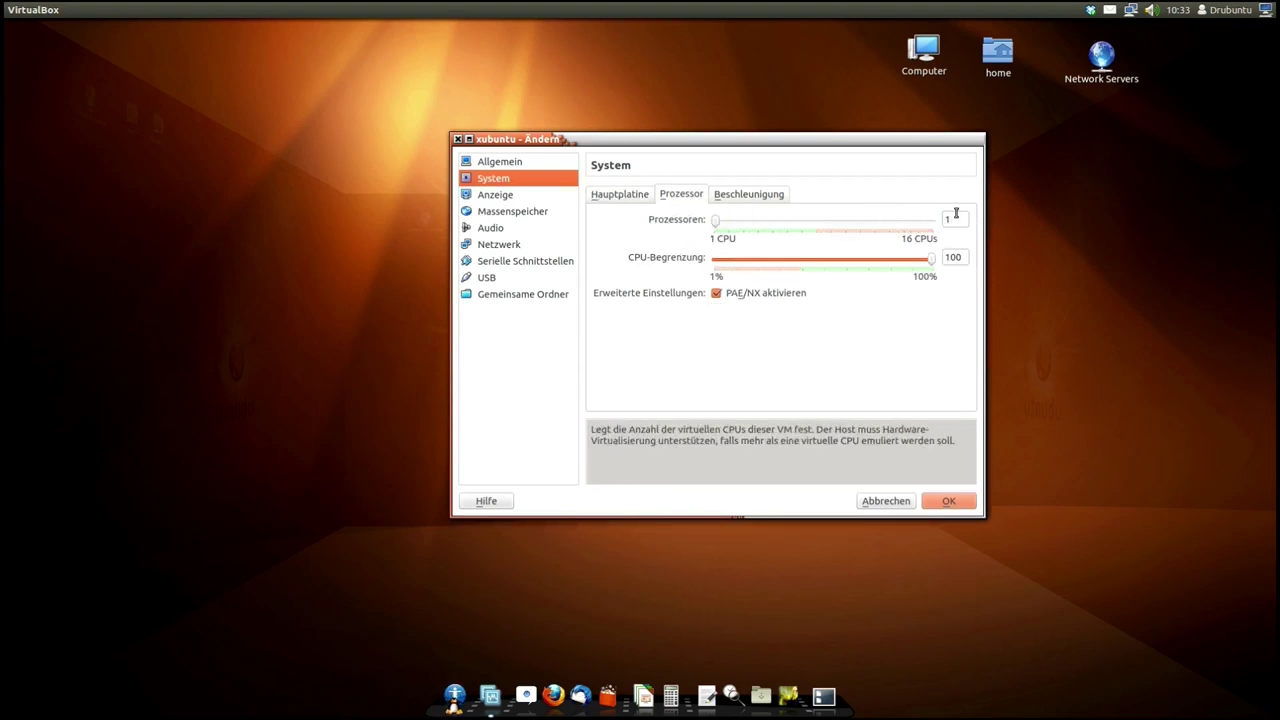
pyautogui.click(730, 195)
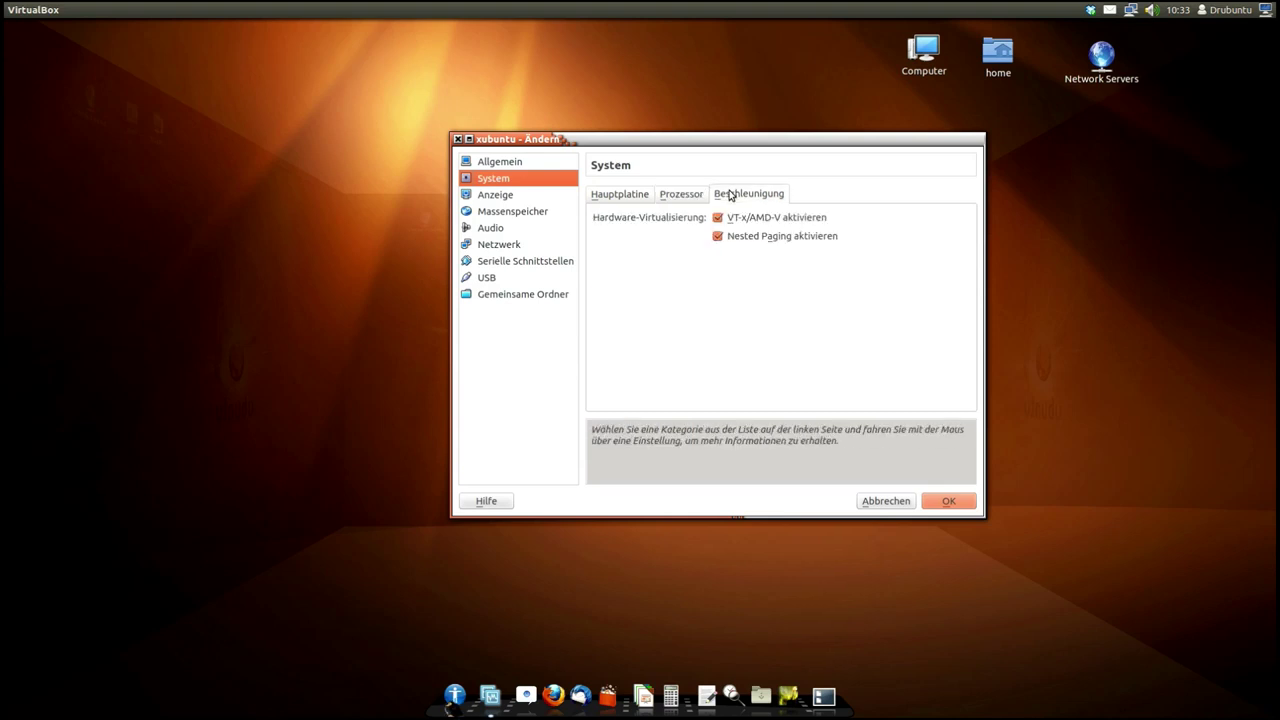
pyautogui.click(492, 198)
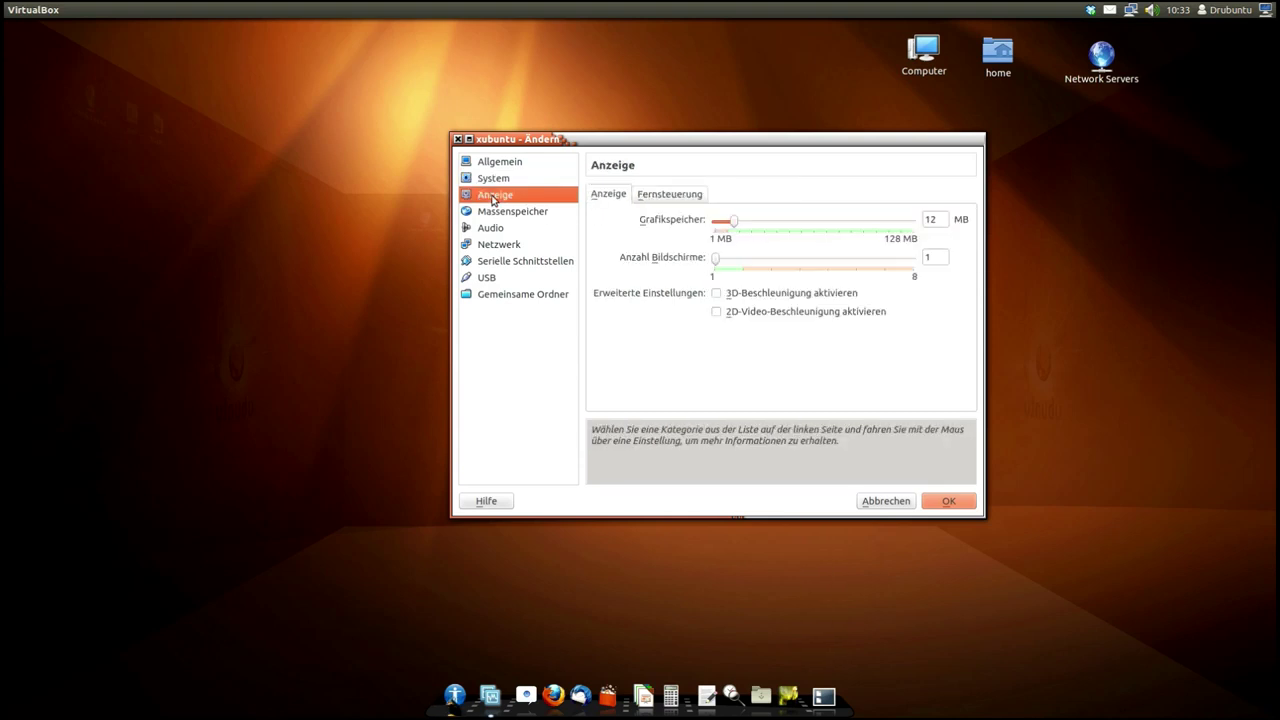
pyautogui.click(945, 219)
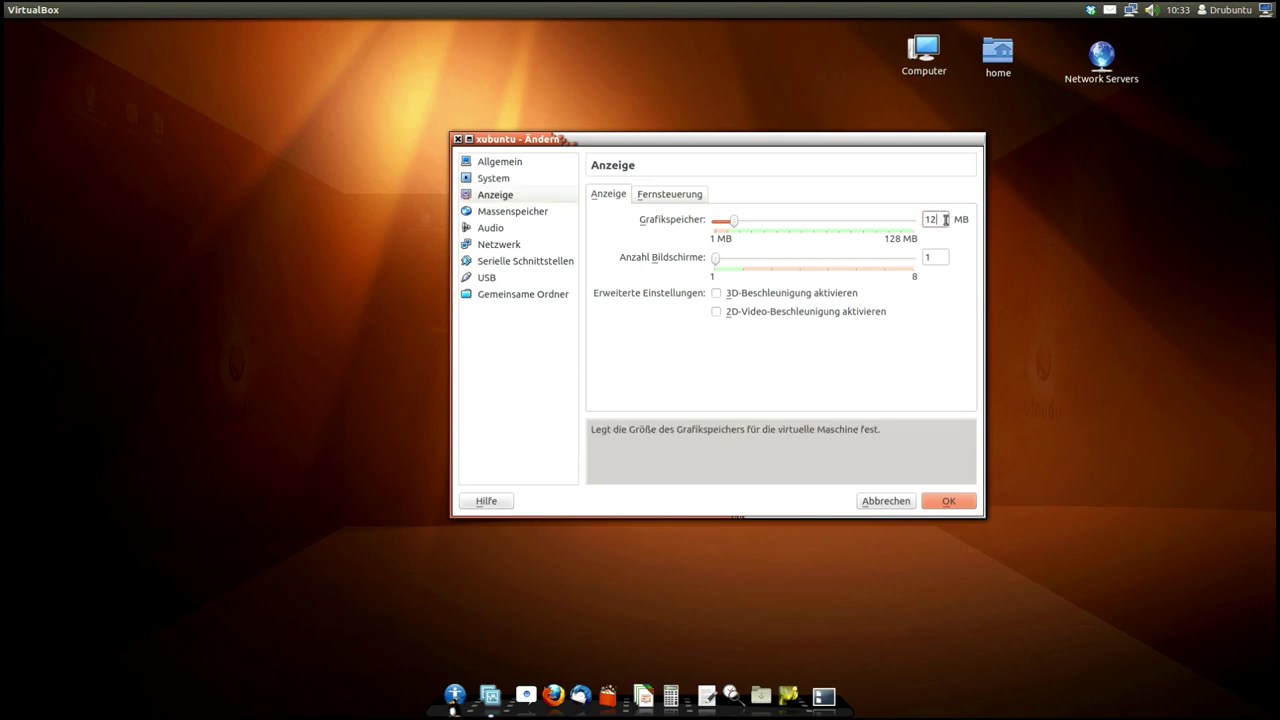
pyautogui.doubleClick(945, 219)
pyautogui.write('128')
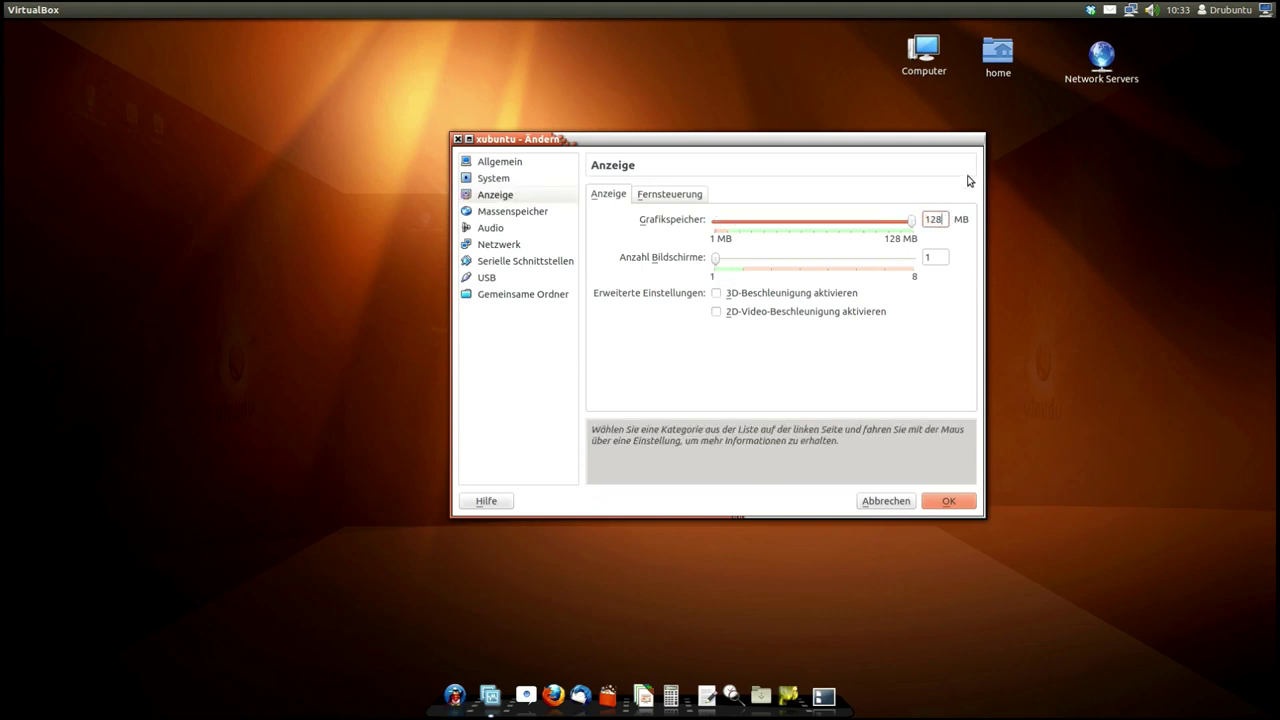
# Step: Enable 3D acceleration and 2D video acceleration for the xubuntu machine's display and save the settings
pyautogui.click(716, 293)
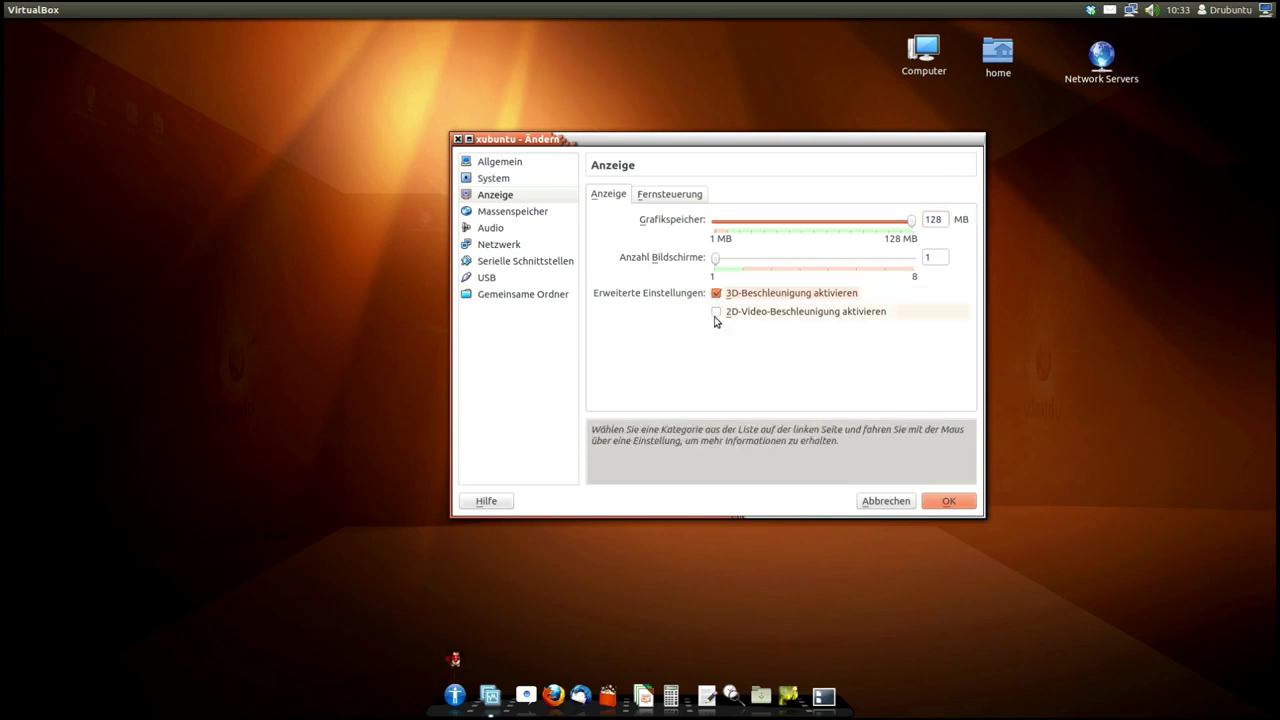
pyautogui.click(716, 312)
pyautogui.click(654, 194)
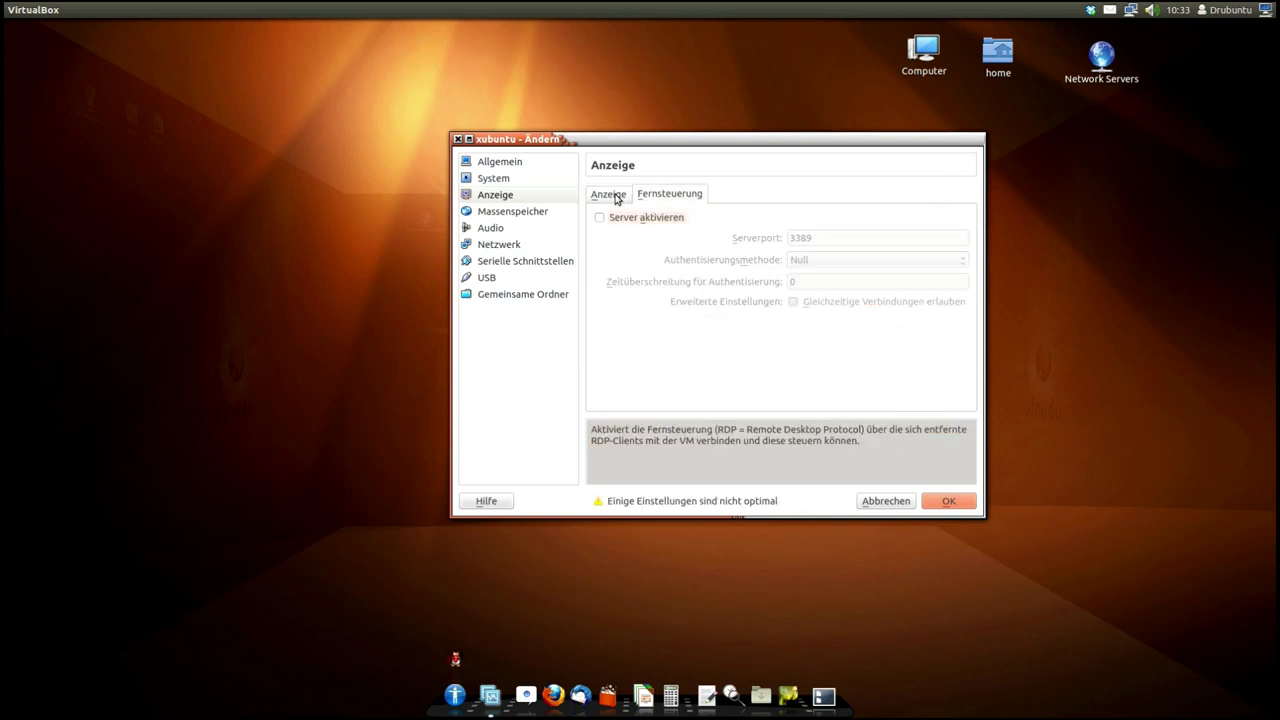
pyautogui.click(615, 196)
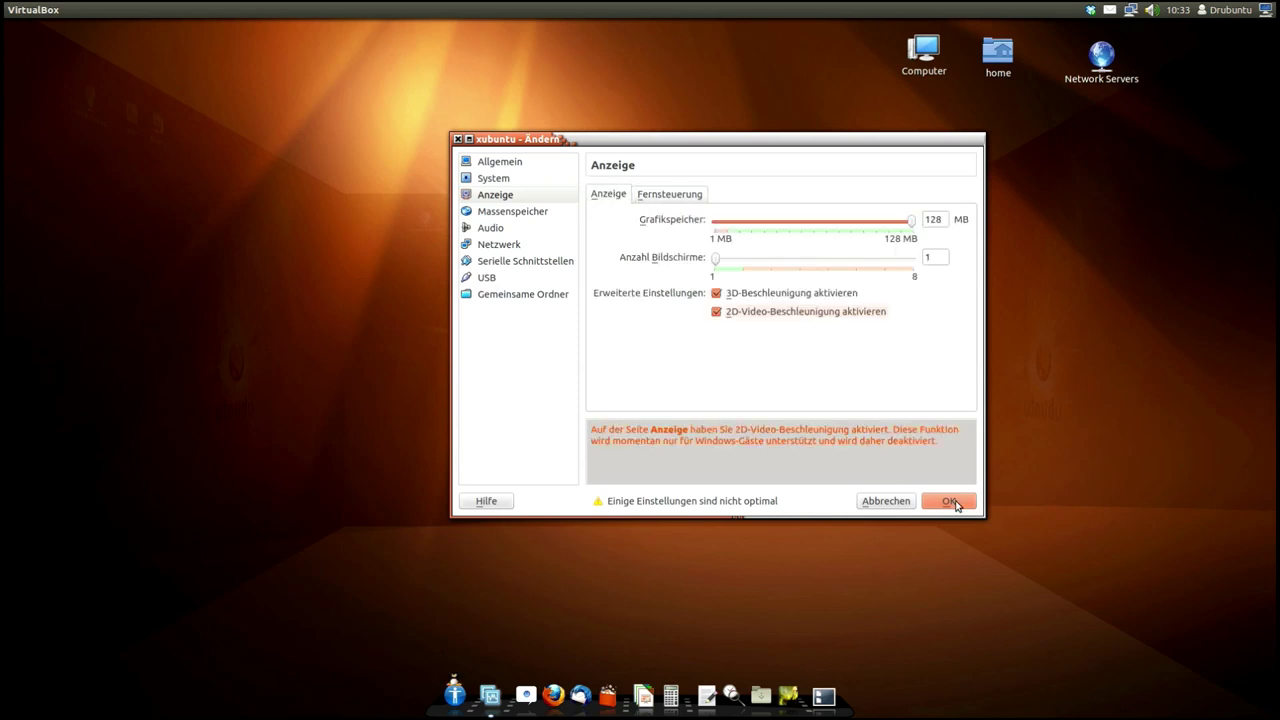
pyautogui.click(950, 501)
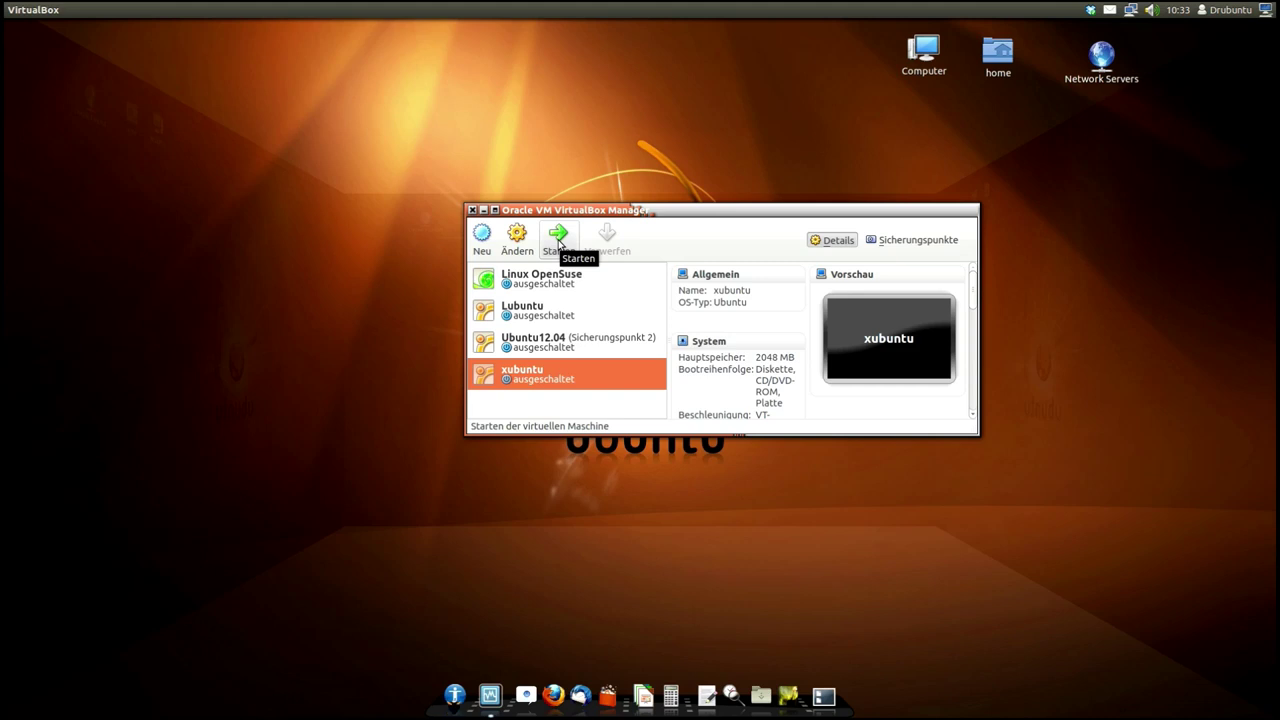
# Step: Start the xubuntu machine with xubuntu-12.10-desktop-i386.iso from Downloads as its installation medium
pyautogui.click(558, 243)
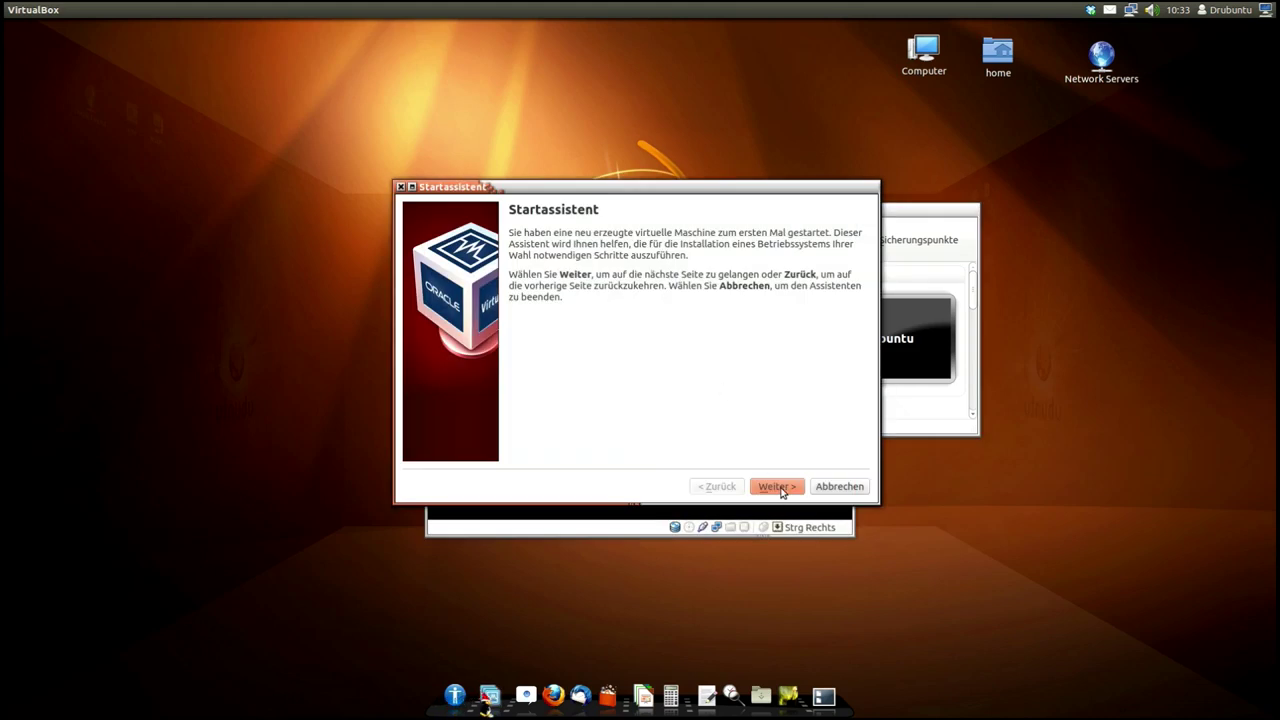
pyautogui.click(776, 486)
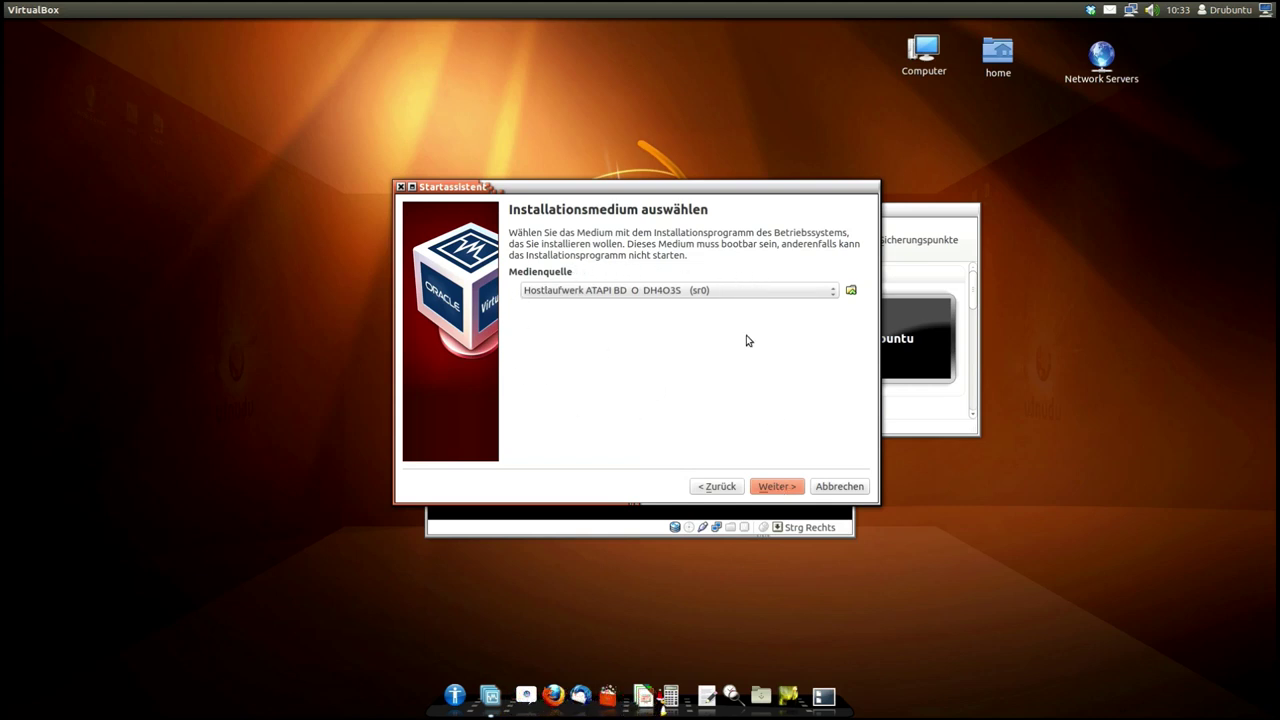
pyautogui.click(851, 292)
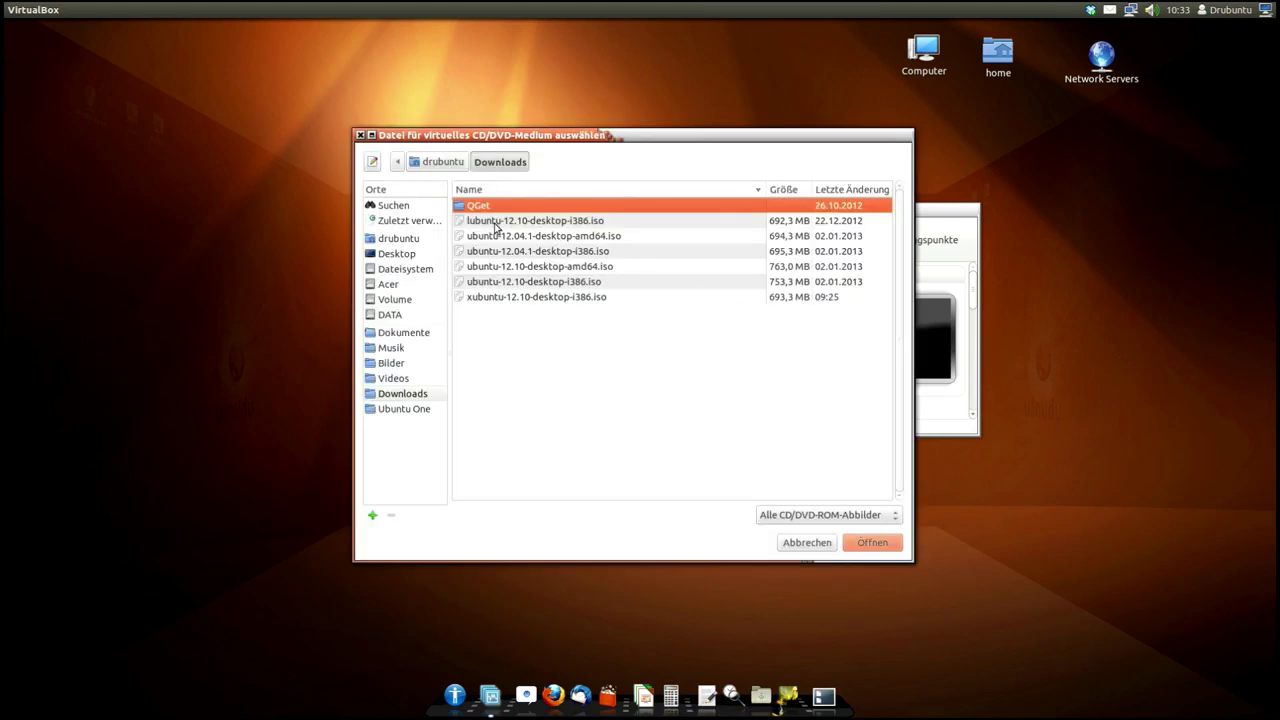
pyautogui.click(503, 300)
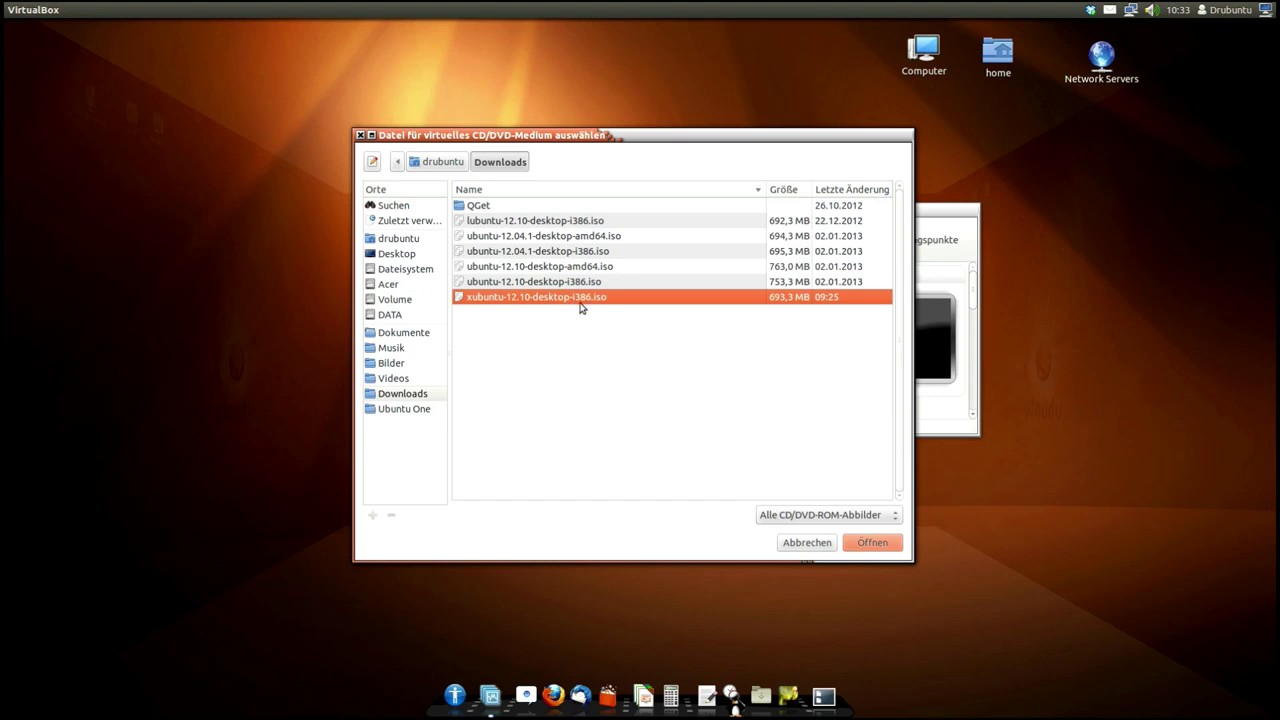
pyautogui.click(866, 542)
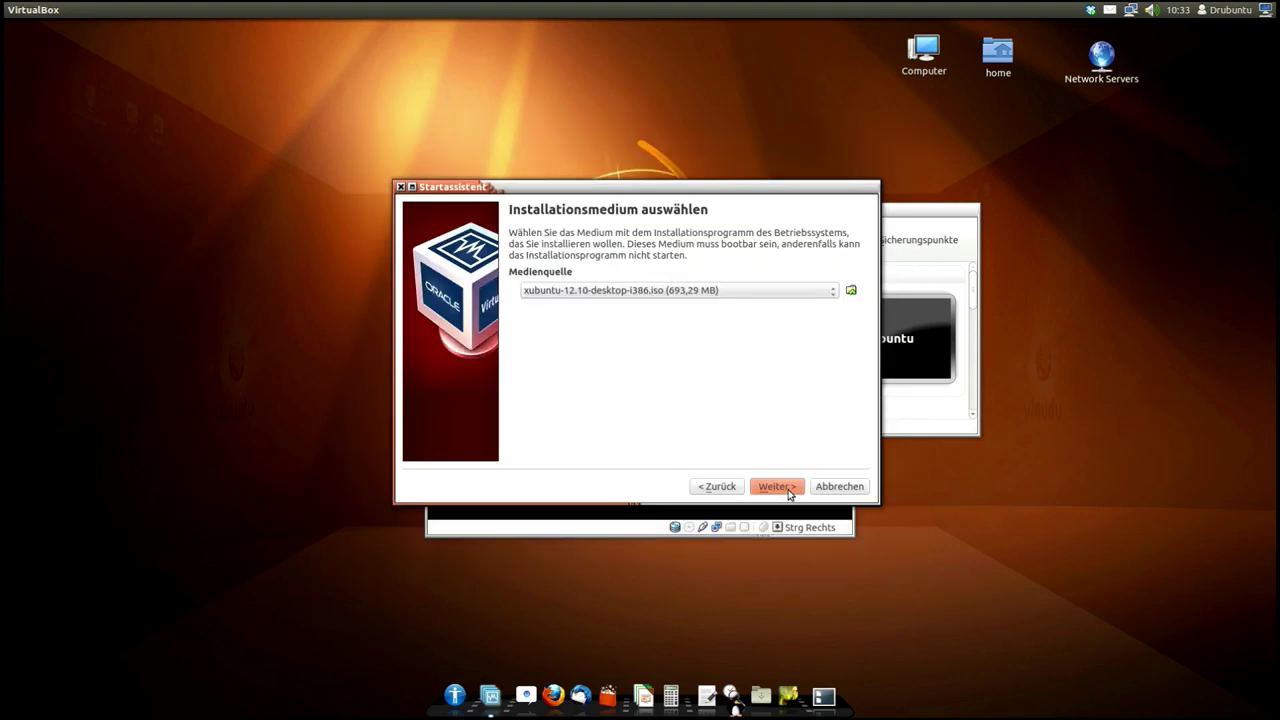
pyautogui.click(778, 487)
pyautogui.click(777, 487)
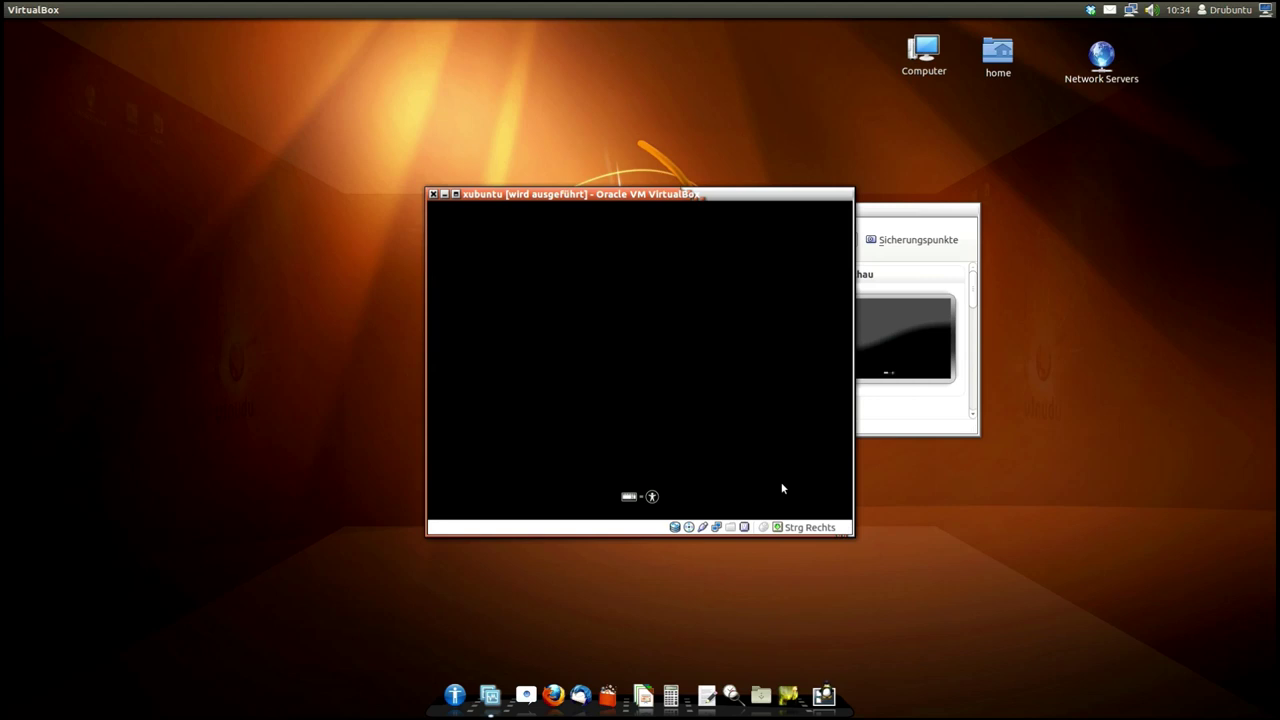
pyautogui.moveTo(729, 196); pyautogui.dragTo(685, 183)
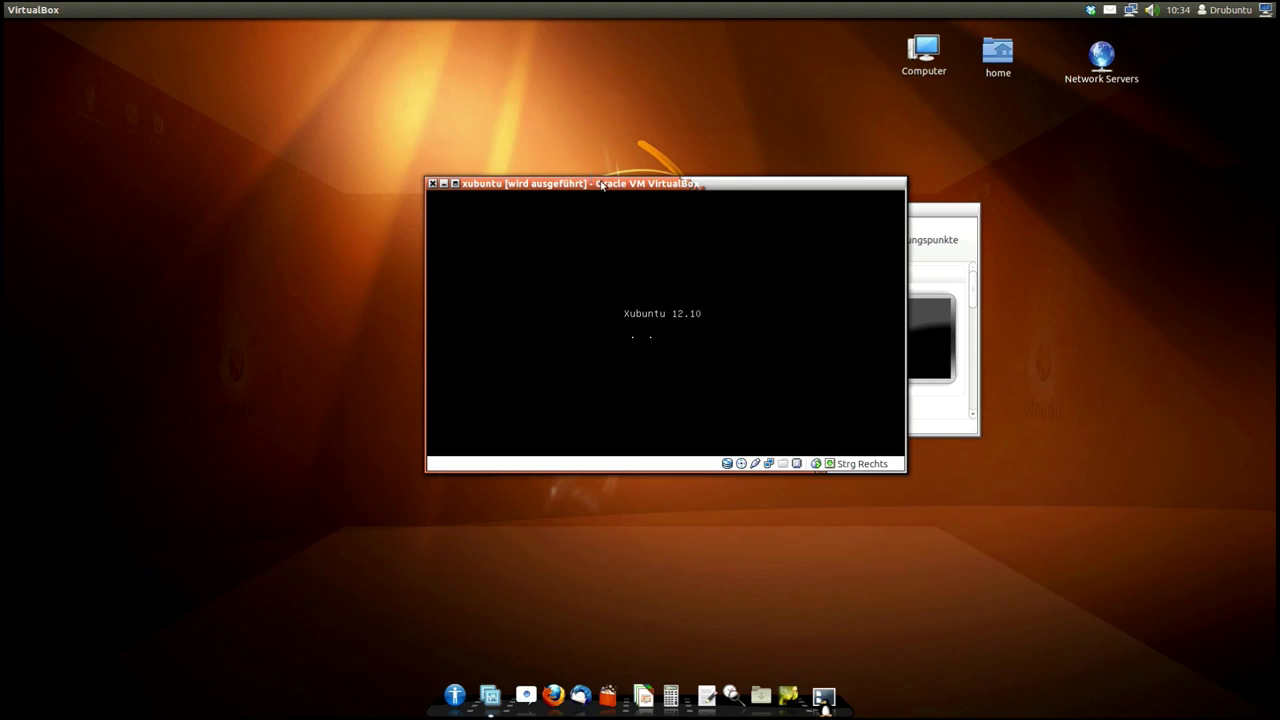
# Step: Start the Xubuntu installation in Deutsch and enable third-party software alongside downloading updates during installation
pyautogui.moveTo(602, 185); pyautogui.dragTo(612, 224)
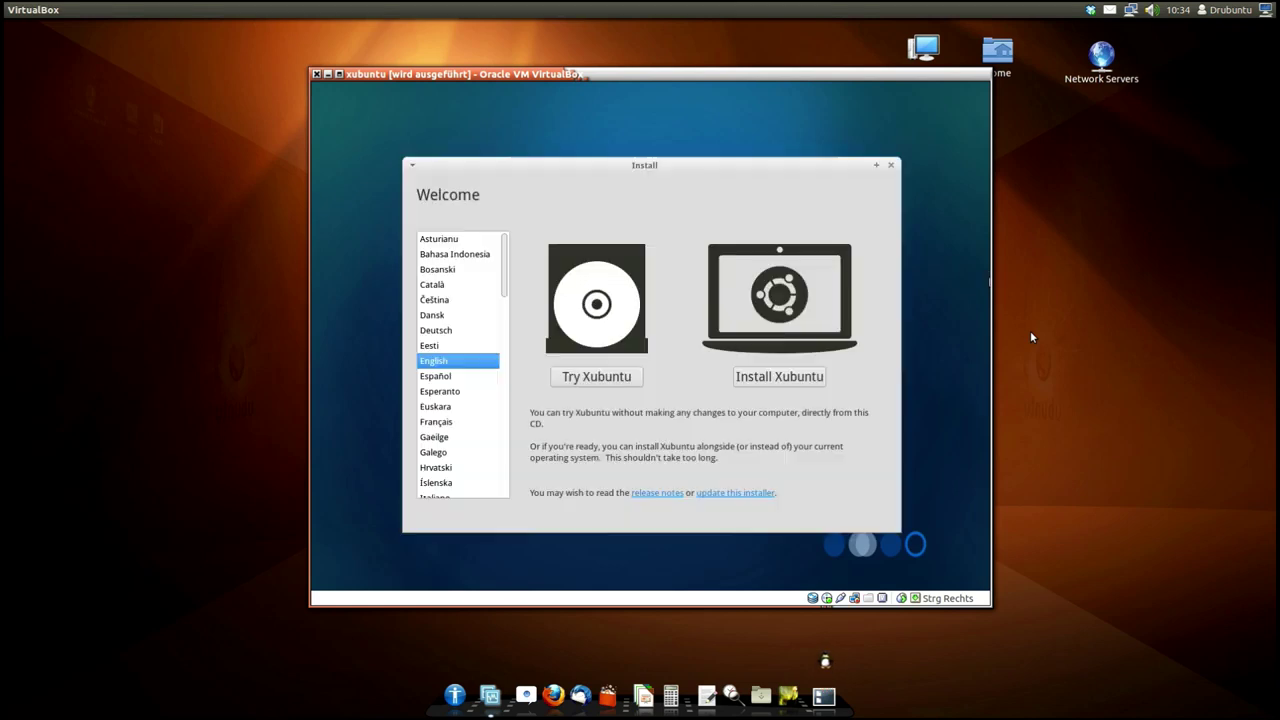
pyautogui.click(436, 332)
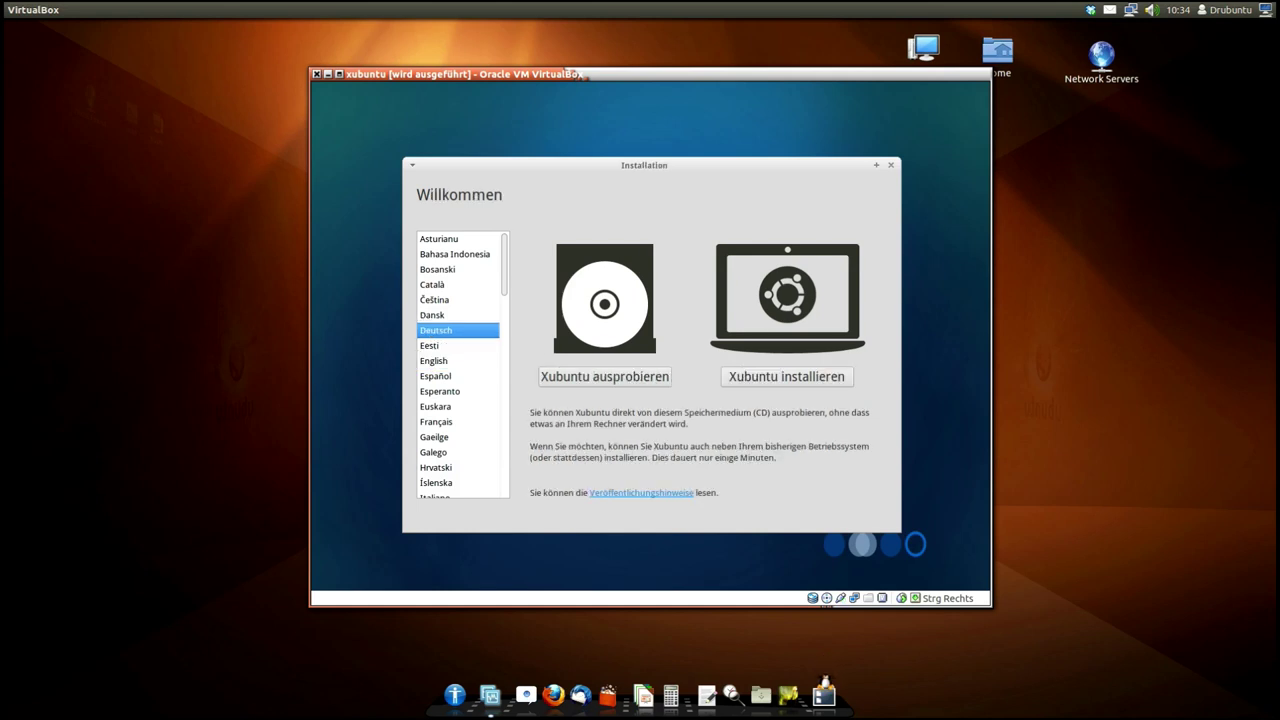
pyautogui.click(810, 378)
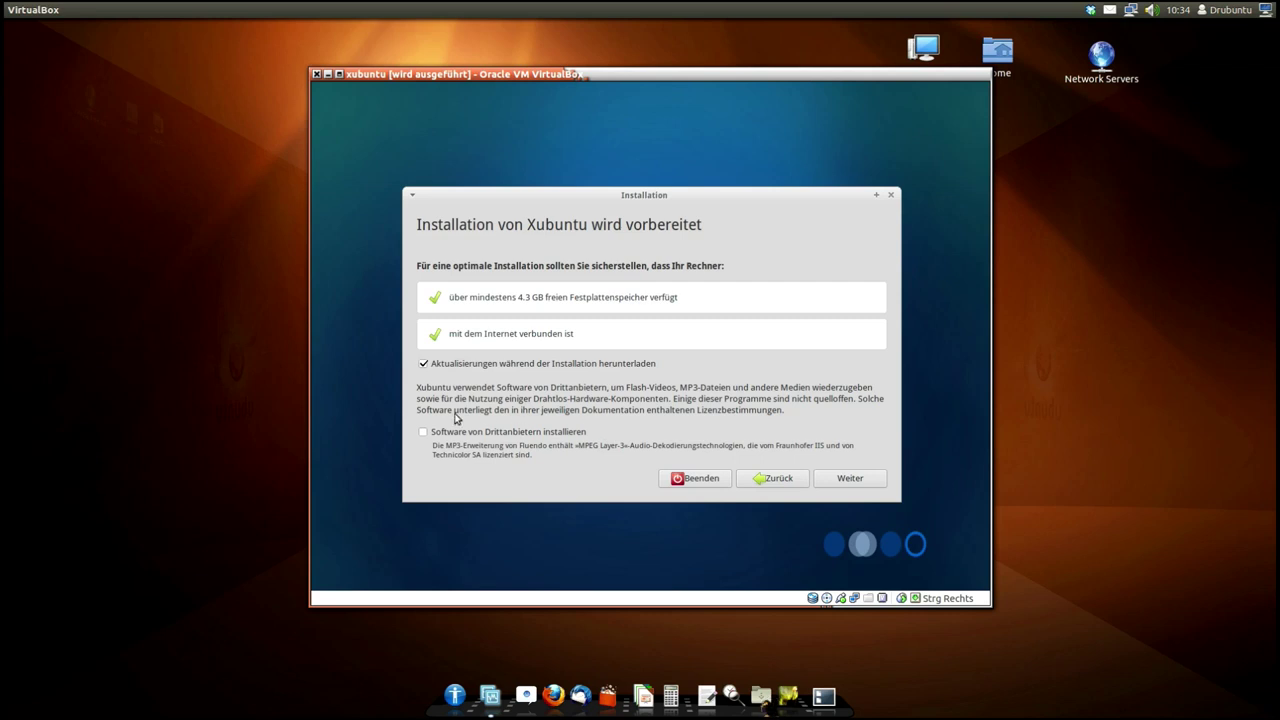
pyautogui.click(423, 432)
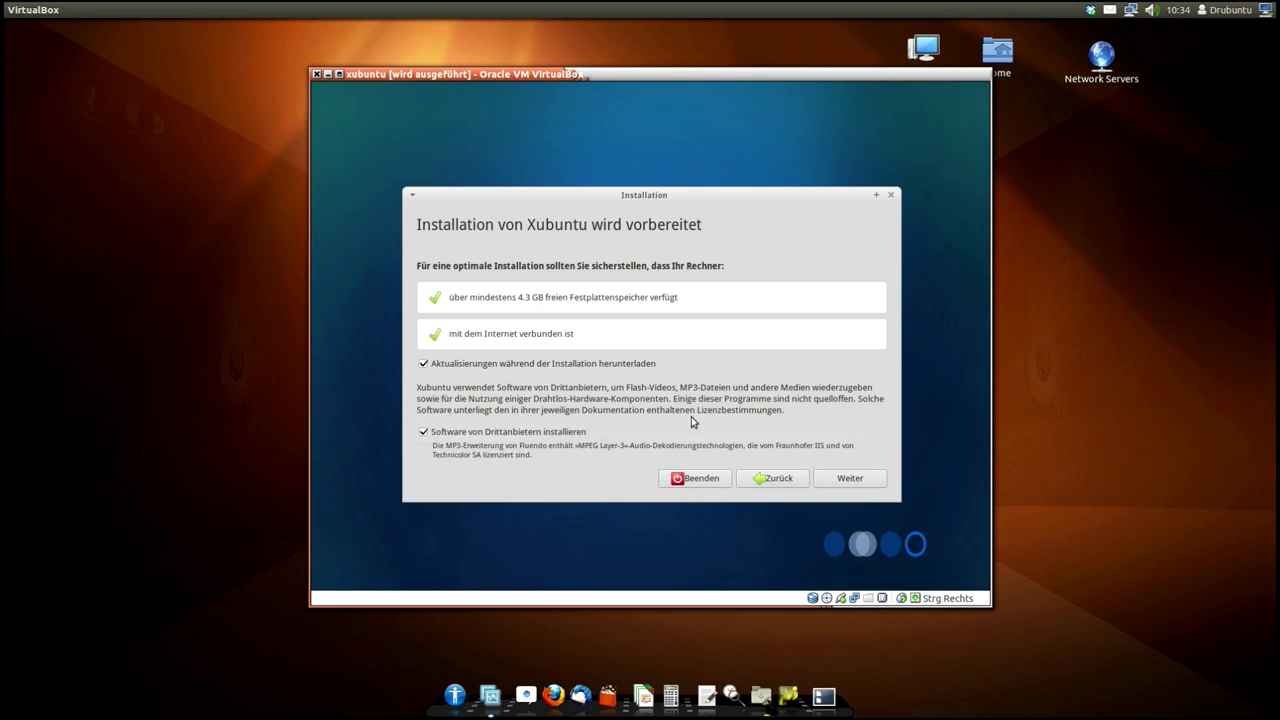
pyautogui.click(830, 486)
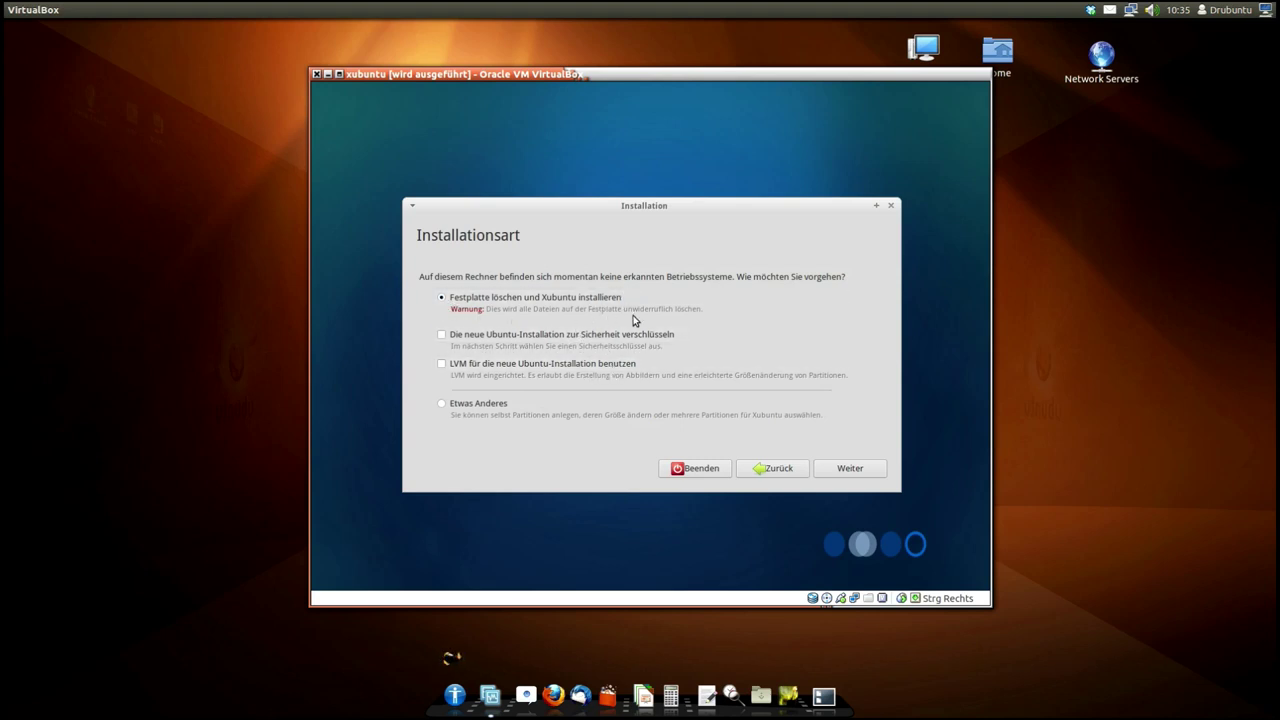
# Step: Choose to erase the disk and install Xubuntu, with Berlin as the location and Deutsch as the keyboard layout
pyautogui.click(845, 472)
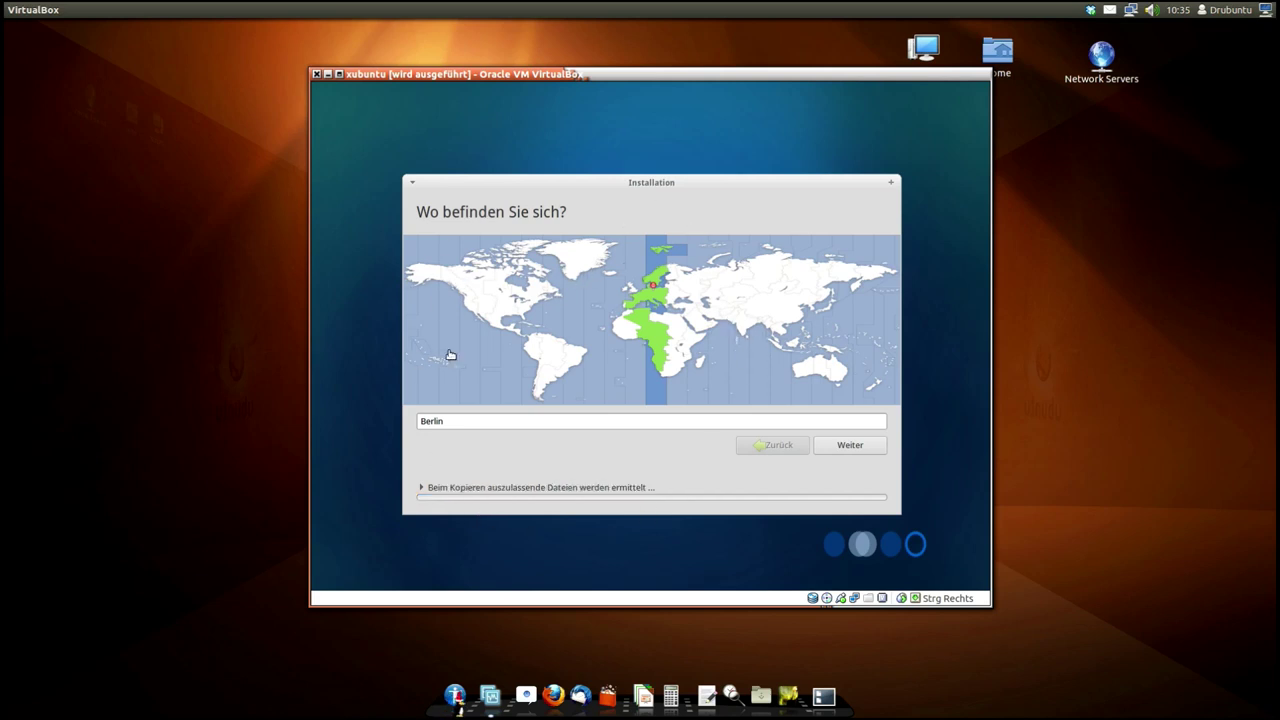
pyautogui.click(843, 448)
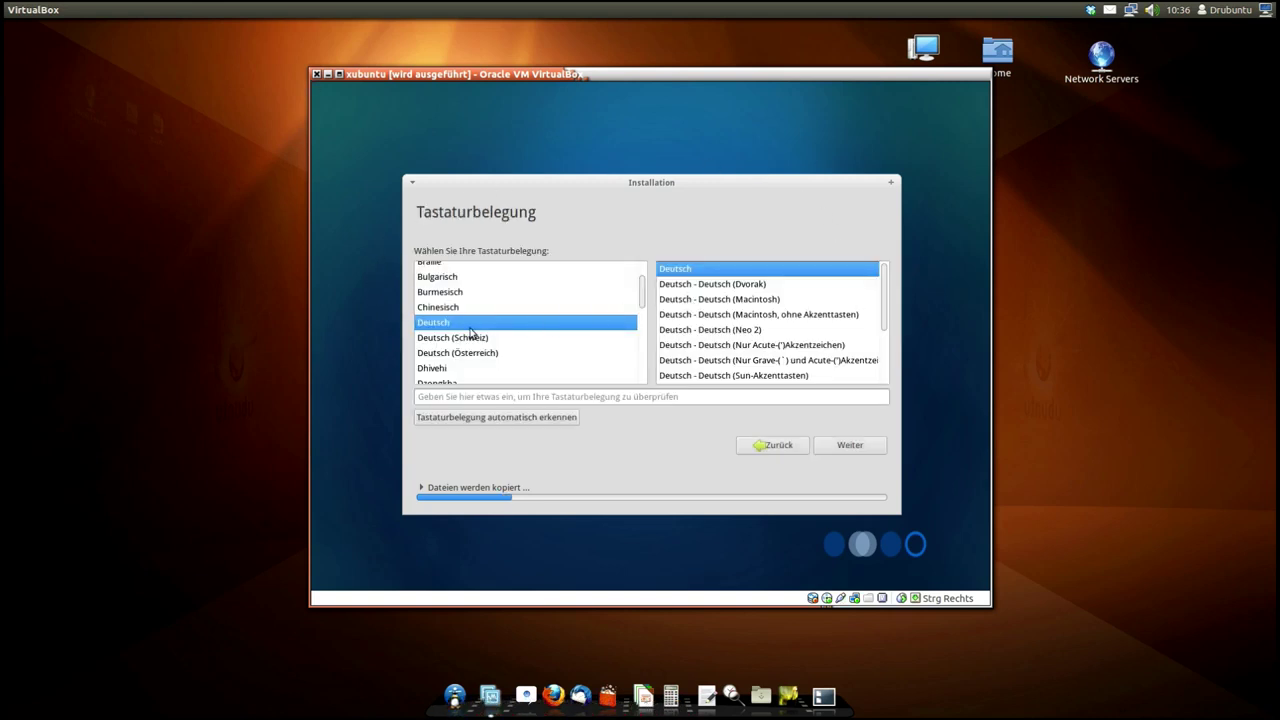
pyautogui.click(852, 446)
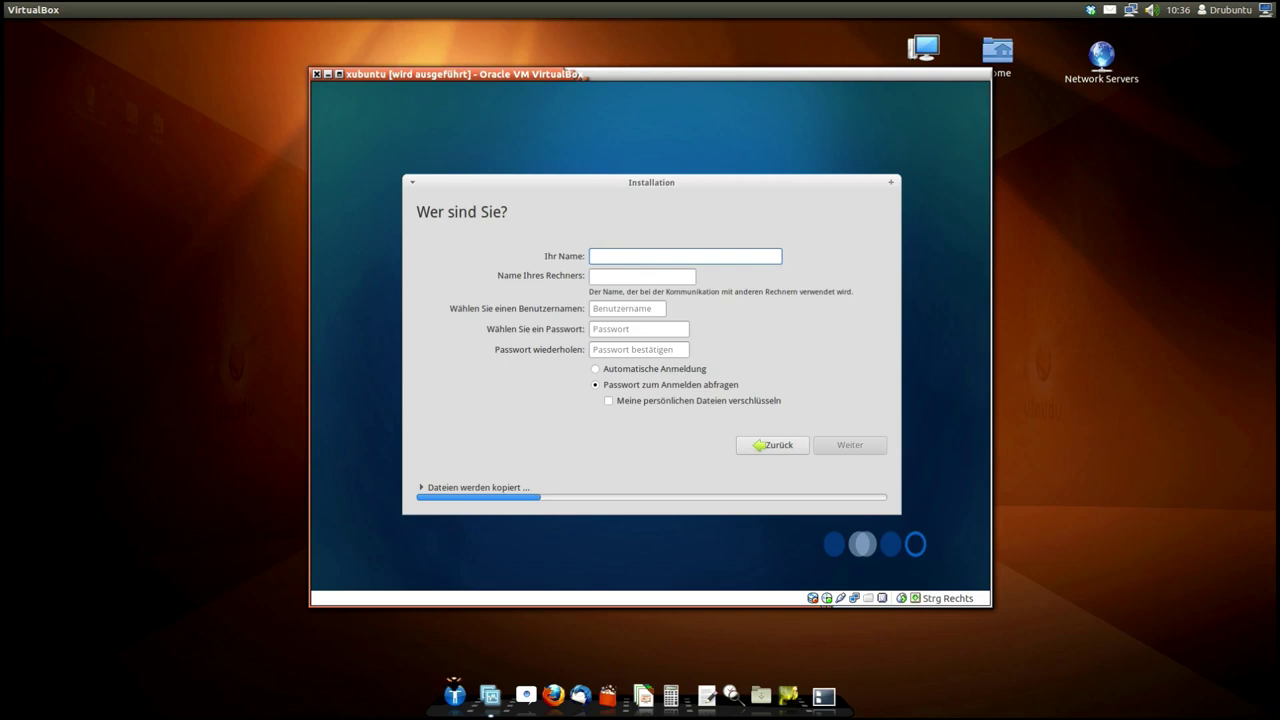
# Step: Create the user account drxubuntu, enter and repeat its password, keep the password required at login, and continue the installation
pyautogui.write('dr')
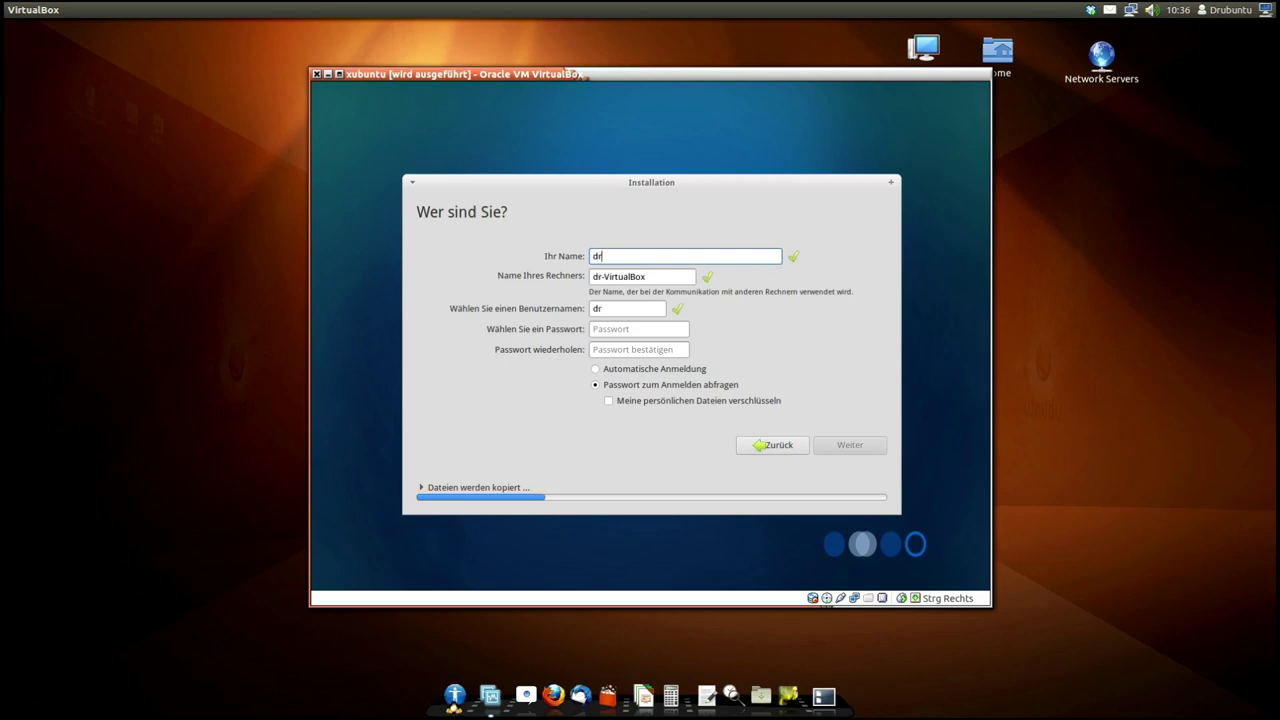
pyautogui.write('xubuntu')
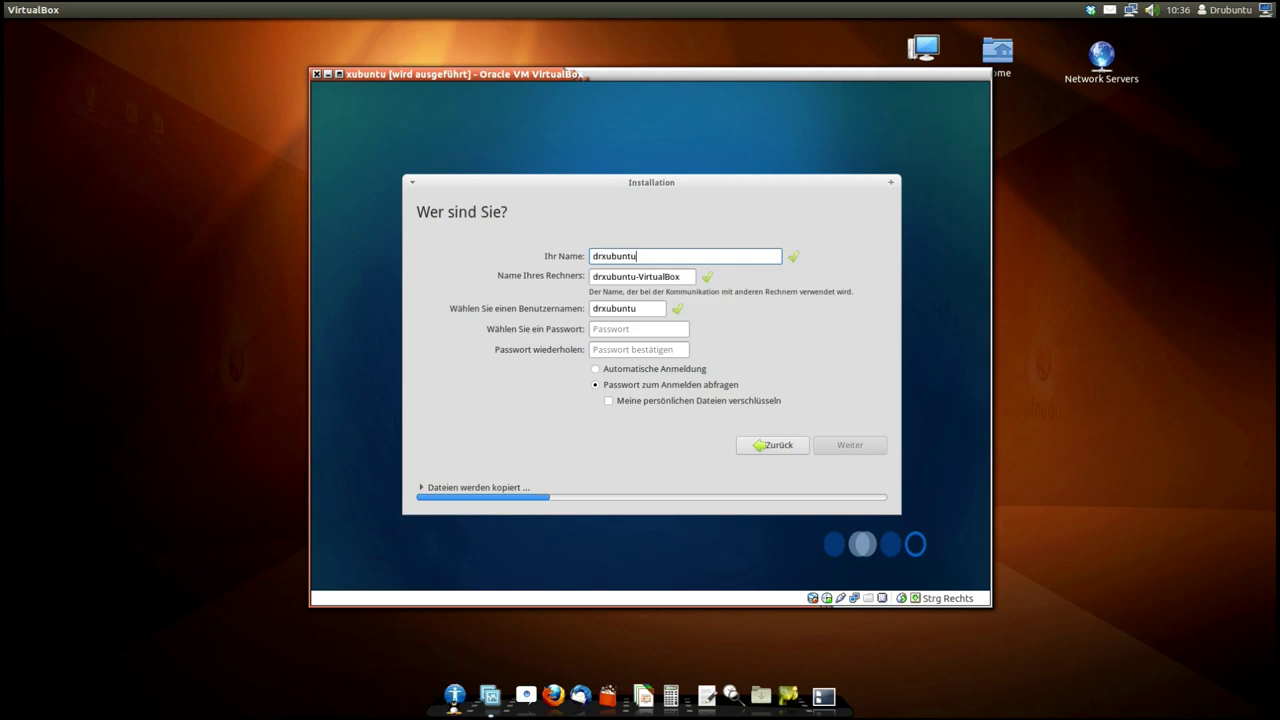
pyautogui.click(631, 328)
pyautogui.write('••')
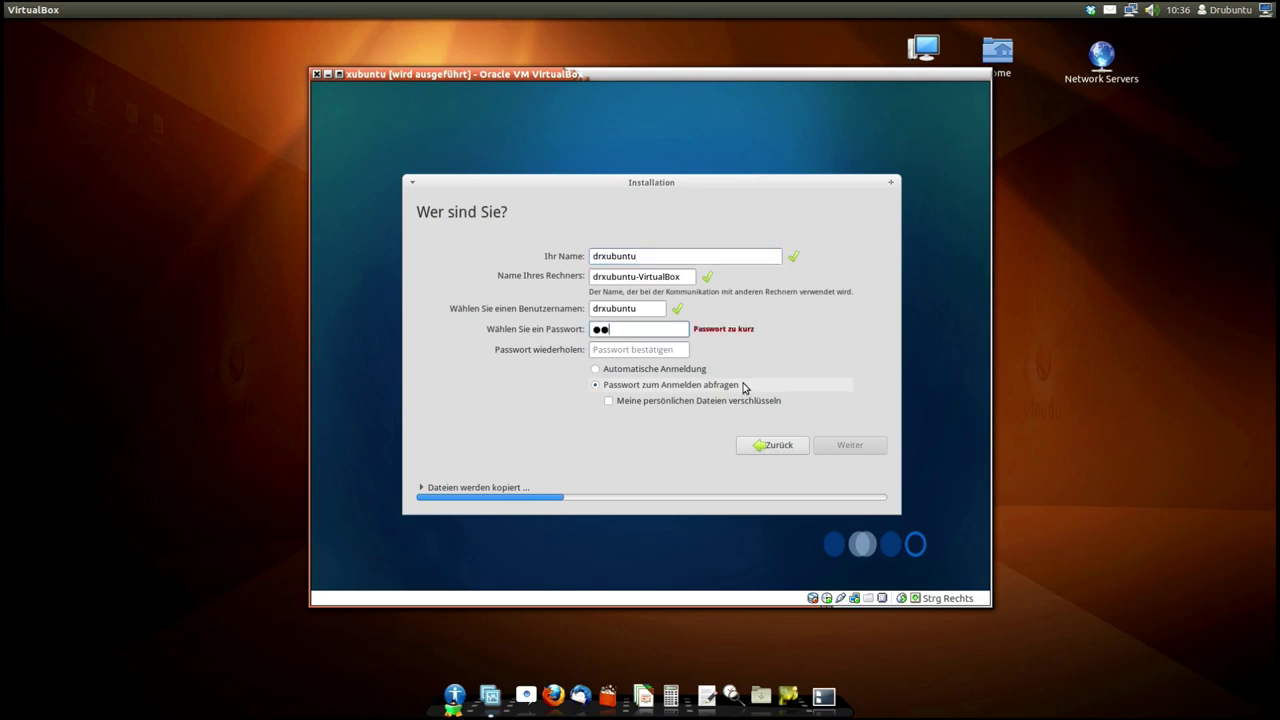
pyautogui.write('••••••')
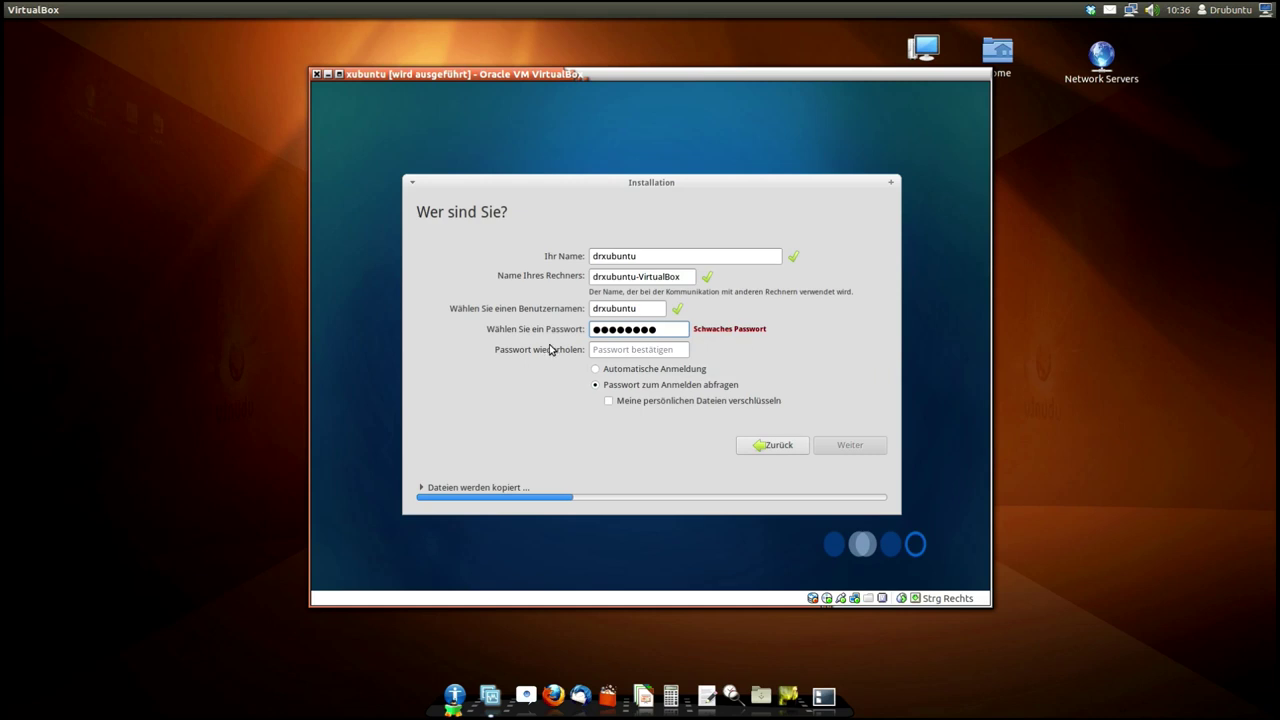
pyautogui.press('Tab')
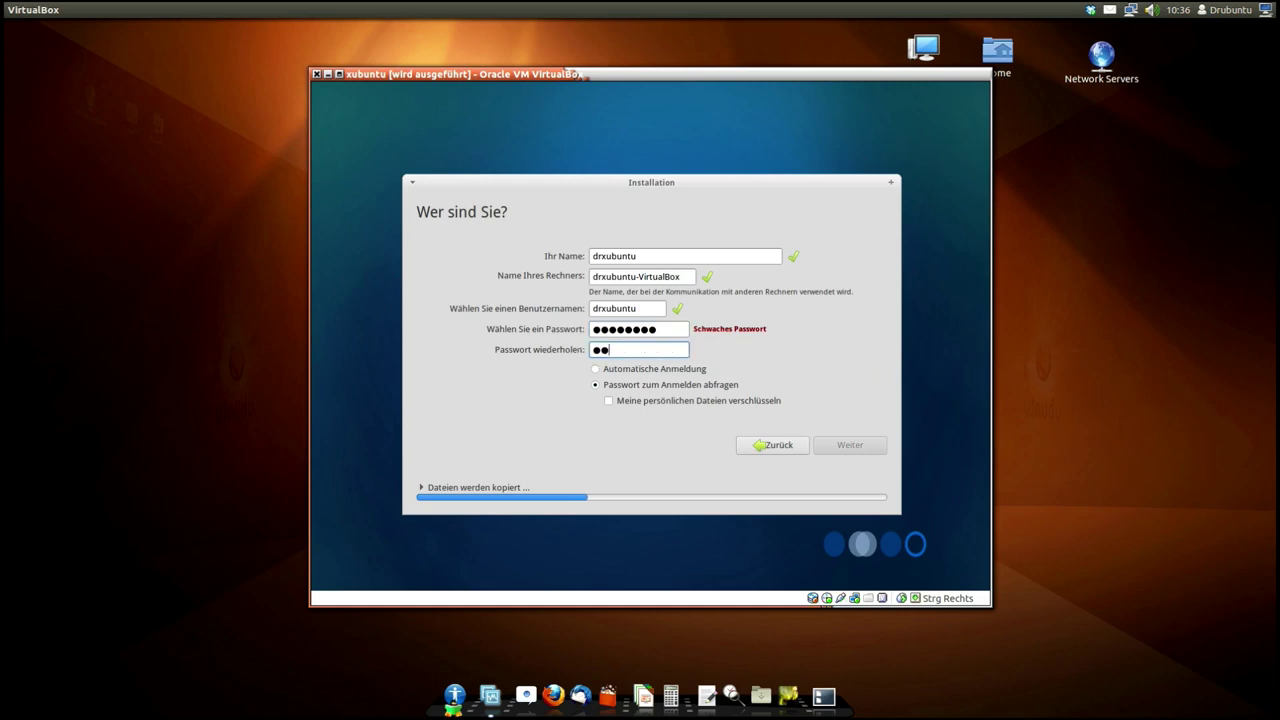
pyautogui.write('••••••••')
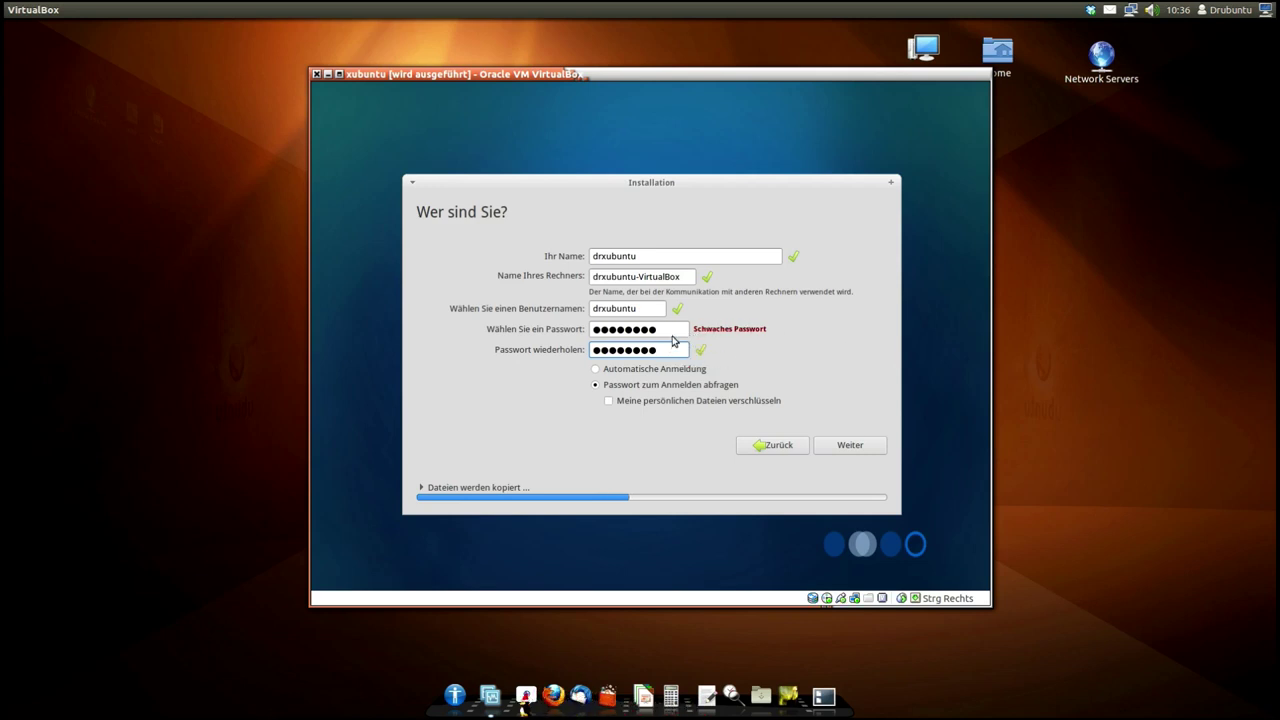
pyautogui.click(846, 445)
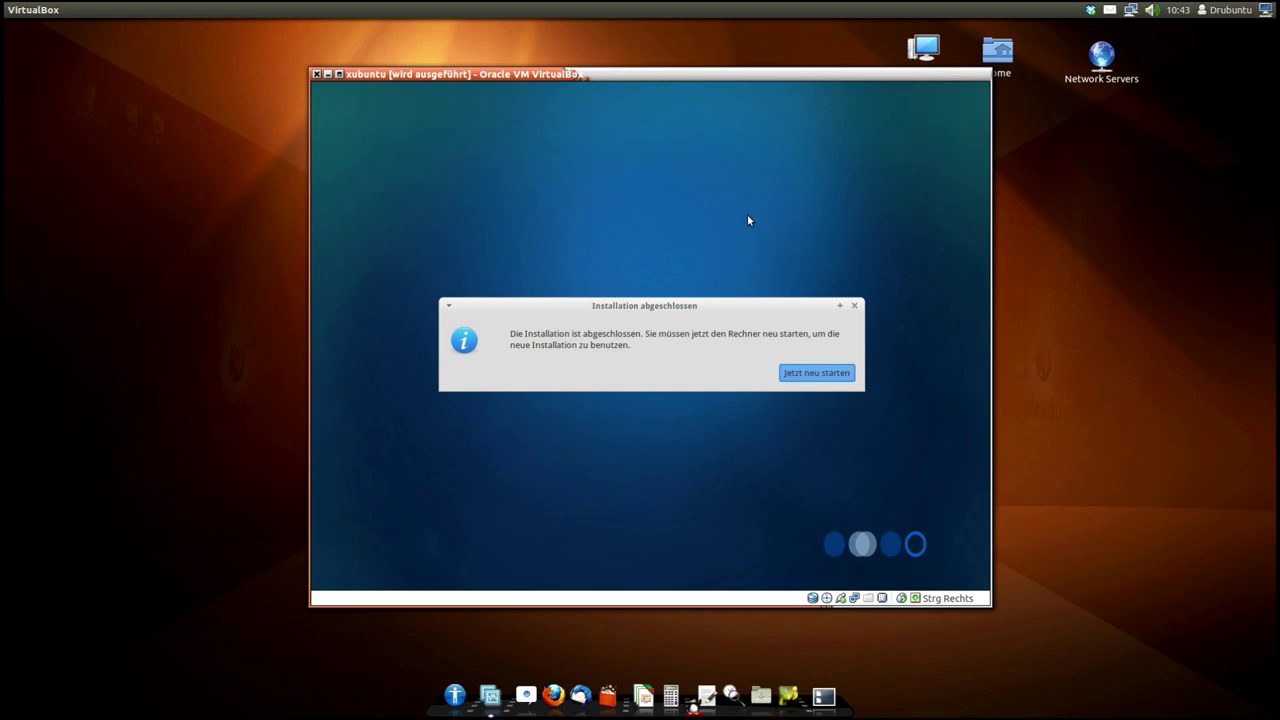
# Step: Restart the virtual machine into the finished installation and close the host's browser window
pyautogui.click(810, 372)
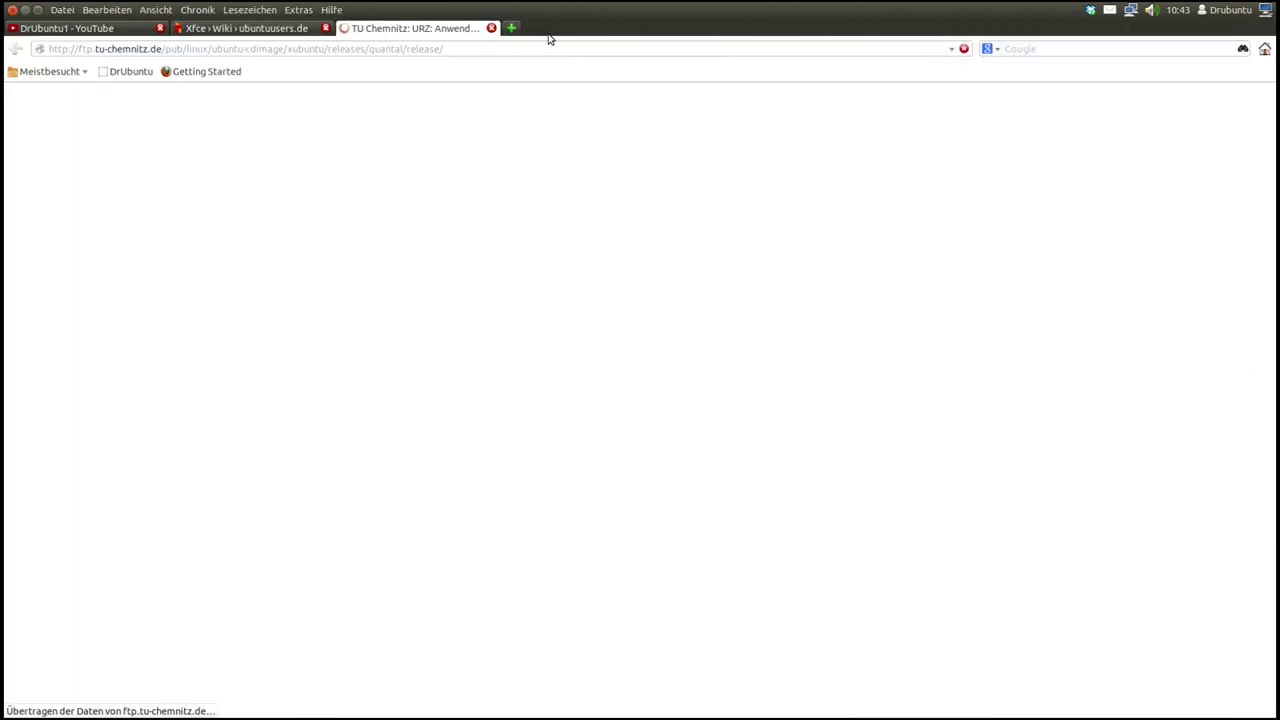
pyautogui.hotkey('alt', 'F4')
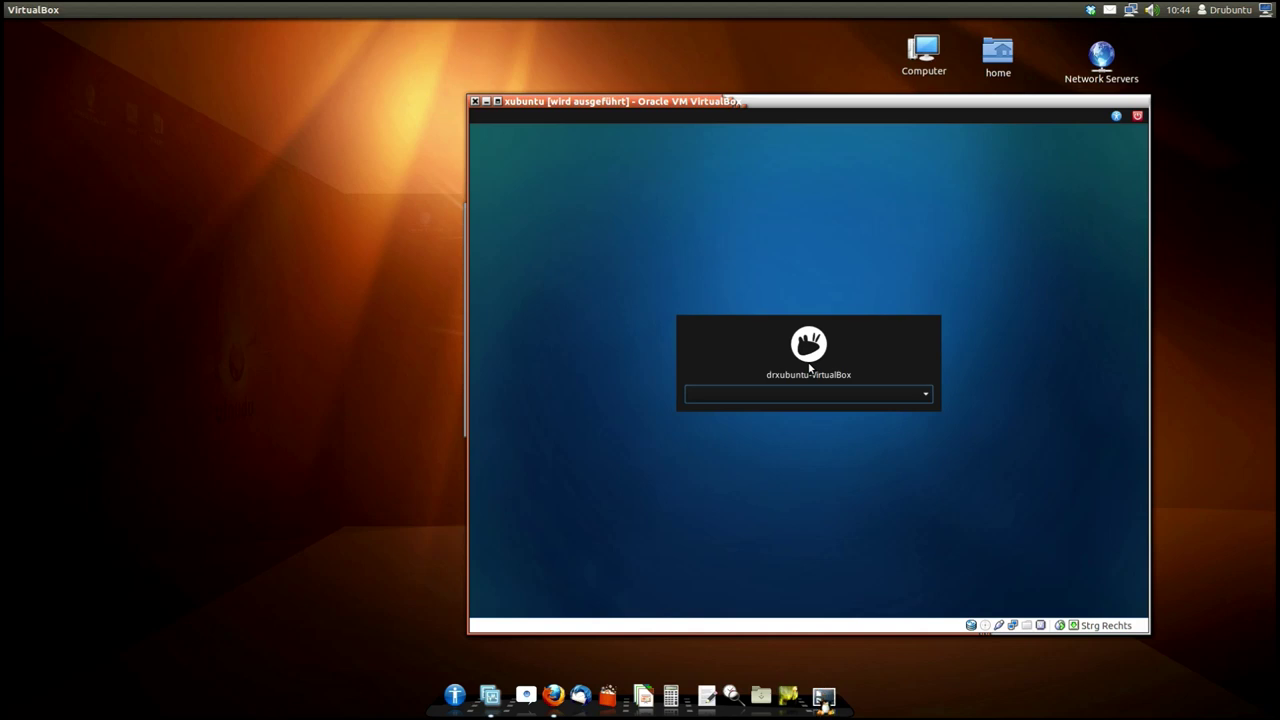
pyautogui.moveTo(855, 116); pyautogui.dragTo(683, 96)
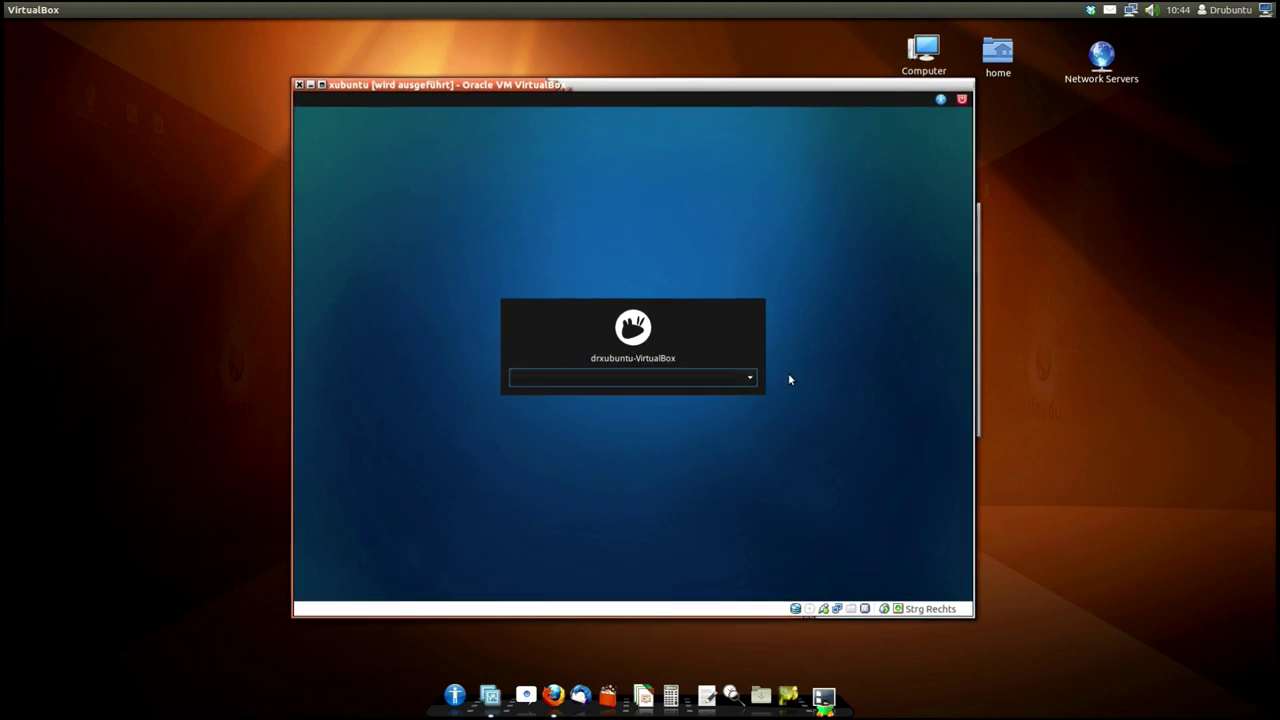
# Step: Log in to the Xubuntu session as drxubuntu with the account password
pyautogui.click(751, 378)
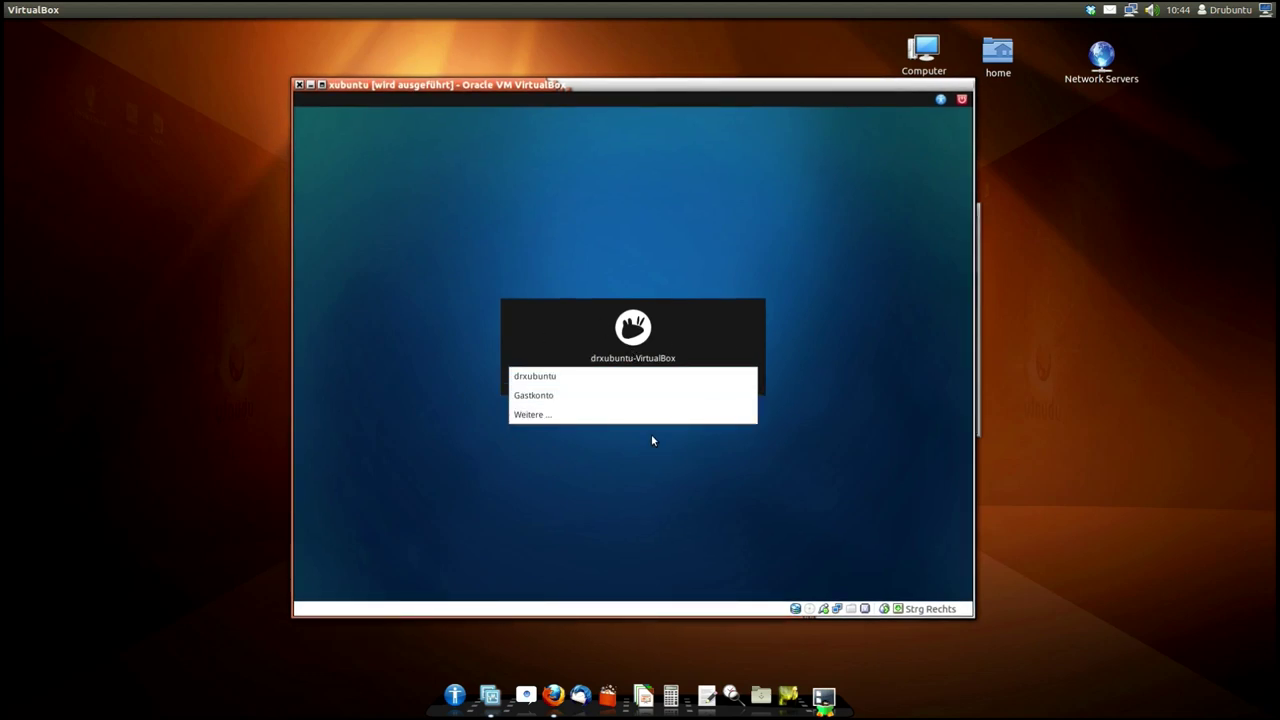
pyautogui.click(663, 374)
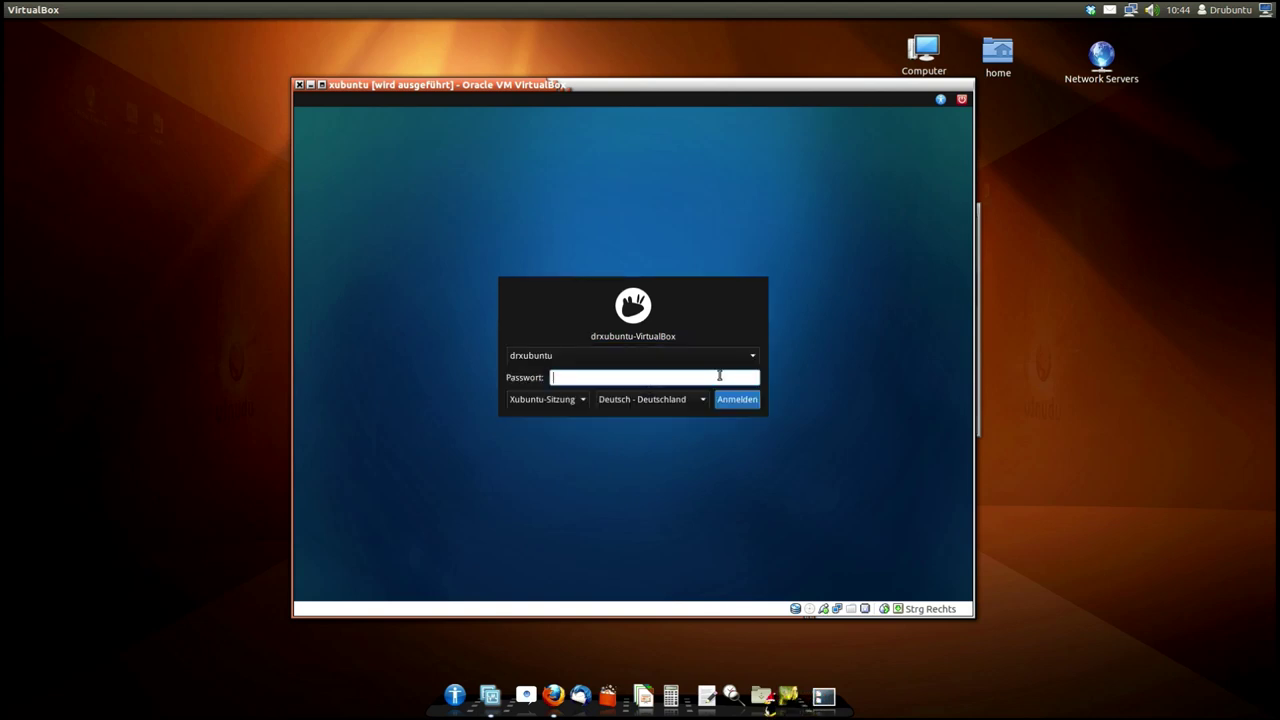
pyautogui.write('•••••••')
pyautogui.press('Return')
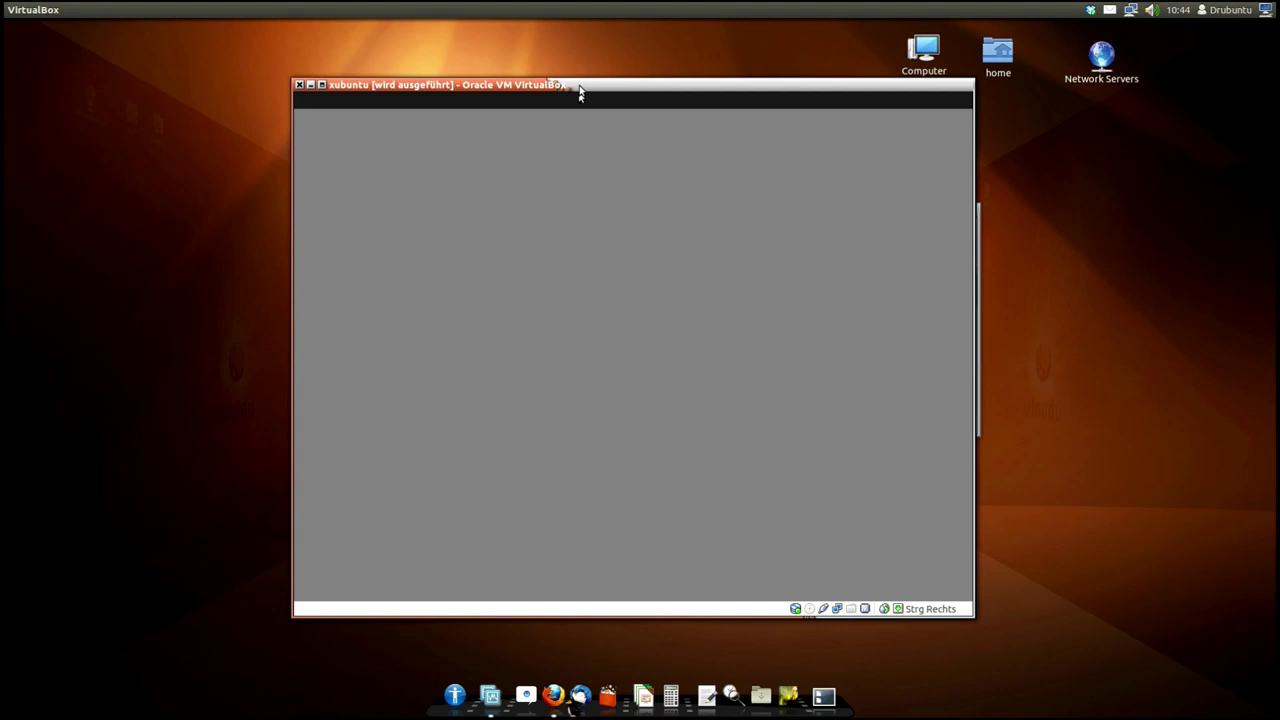
# Step: Reposition the machine's window and check the guest's update notifier for available software updates
pyautogui.moveTo(580, 93)
pyautogui.mouseDown()
pyautogui.moveTo(726, 100)
pyautogui.moveTo(560, 77)
pyautogui.moveTo(574, 81)
pyautogui.mouseUp()
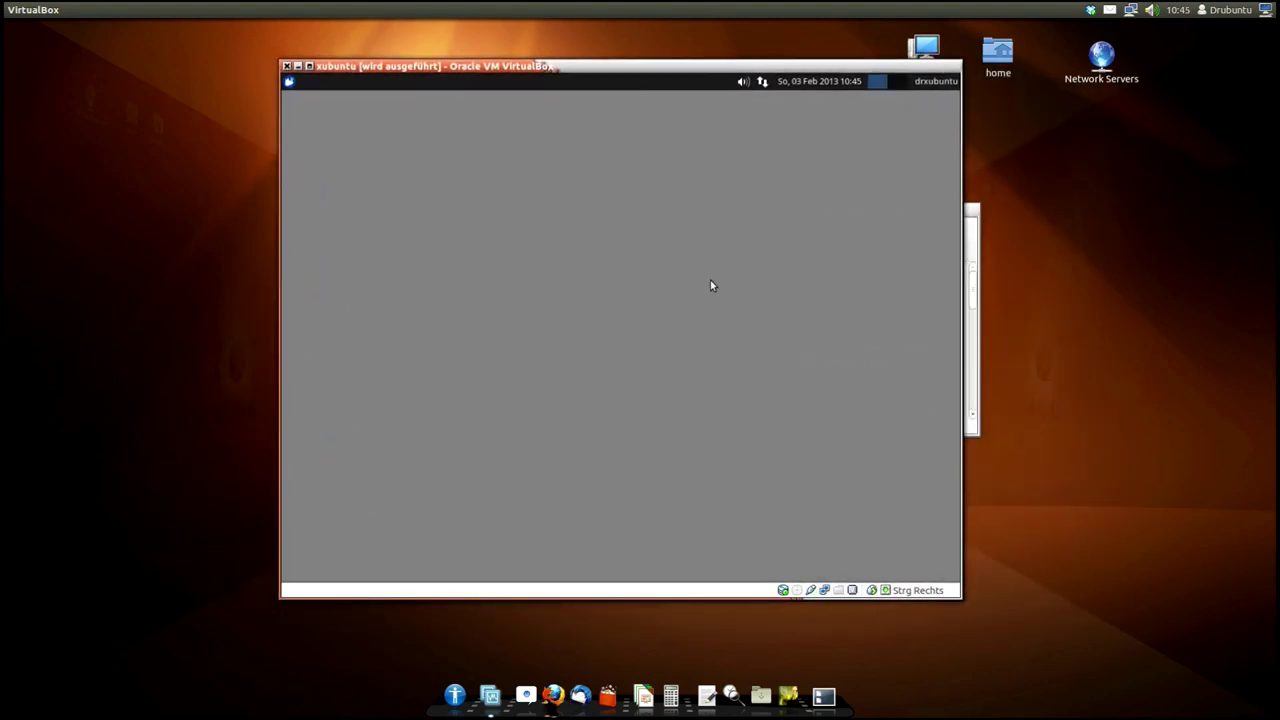
pyautogui.moveTo(506, 66); pyautogui.dragTo(588, 105)
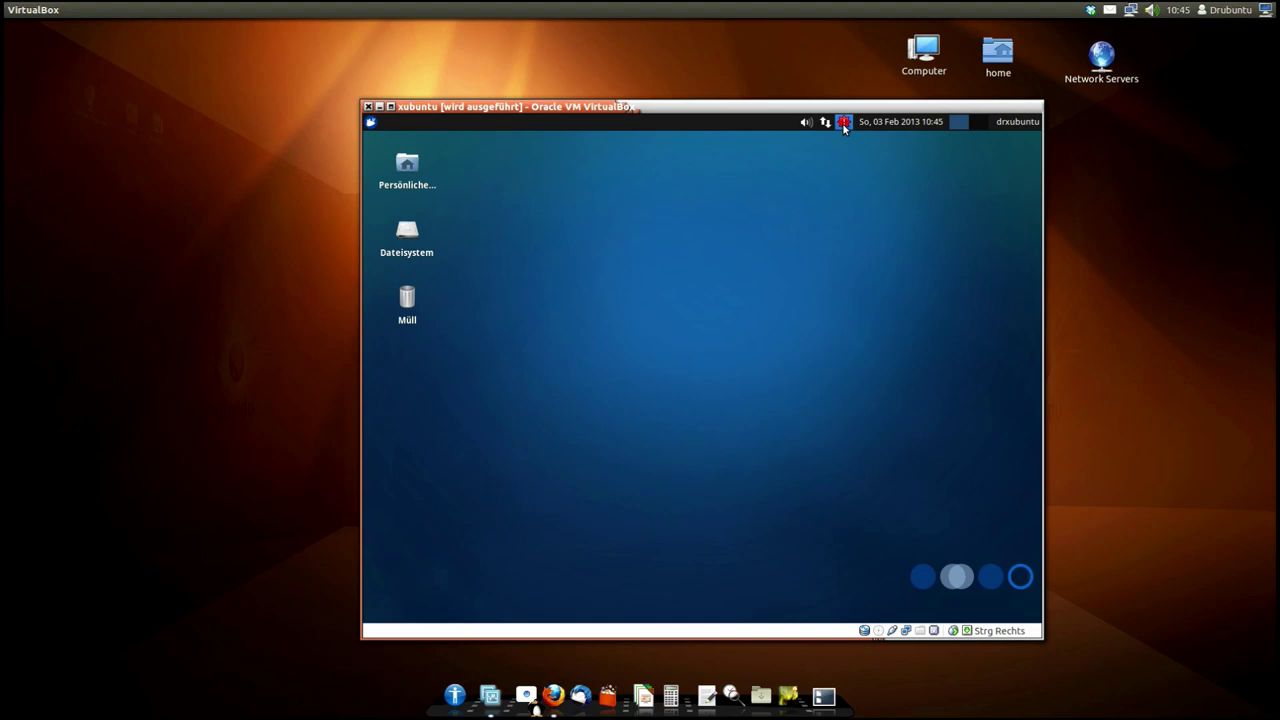
pyautogui.click(842, 123)
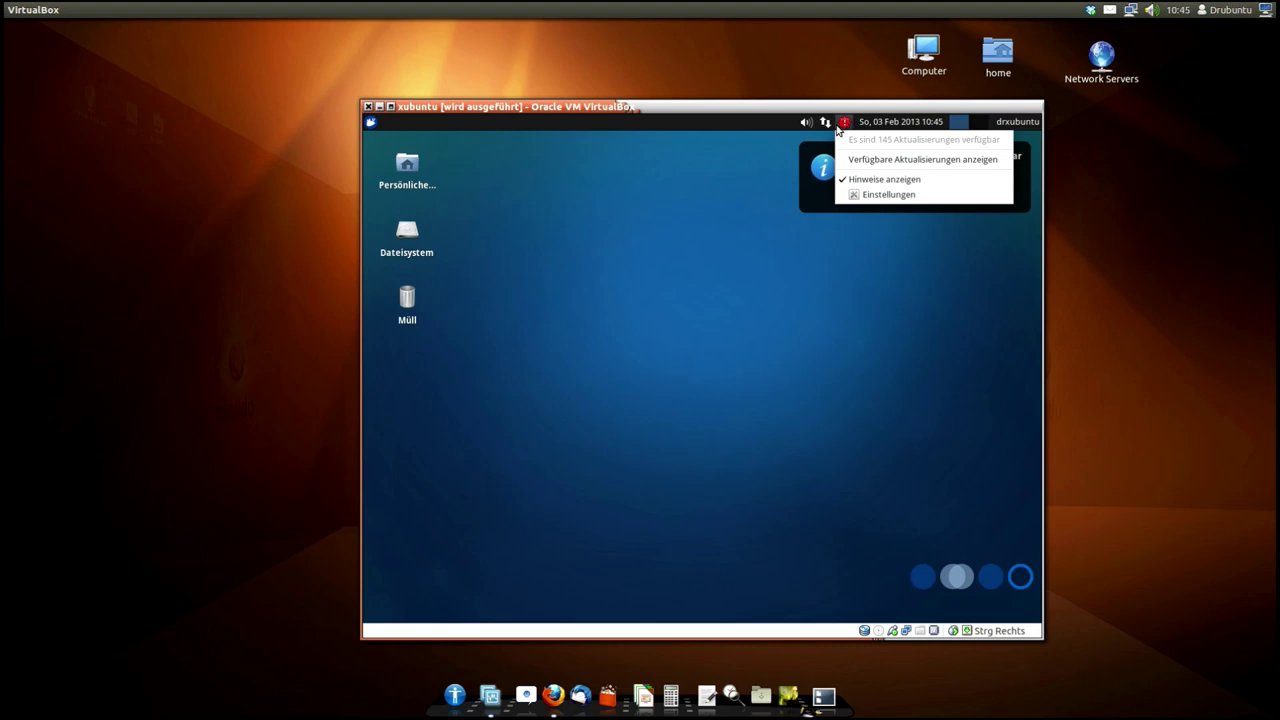
pyautogui.click(703, 241)
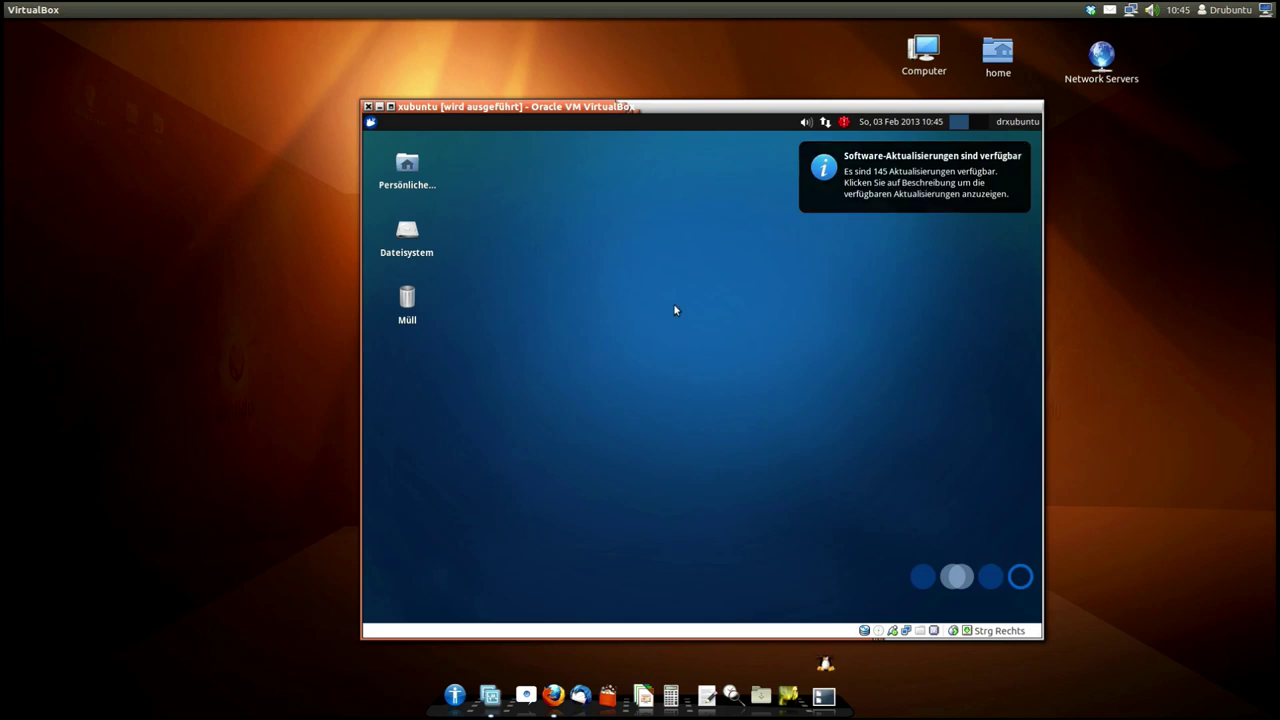
# Step: Insert the VirtualBox Guest Additions disc into the running xubuntu machine
pyautogui.moveTo(523, 112); pyautogui.dragTo(508, 75)
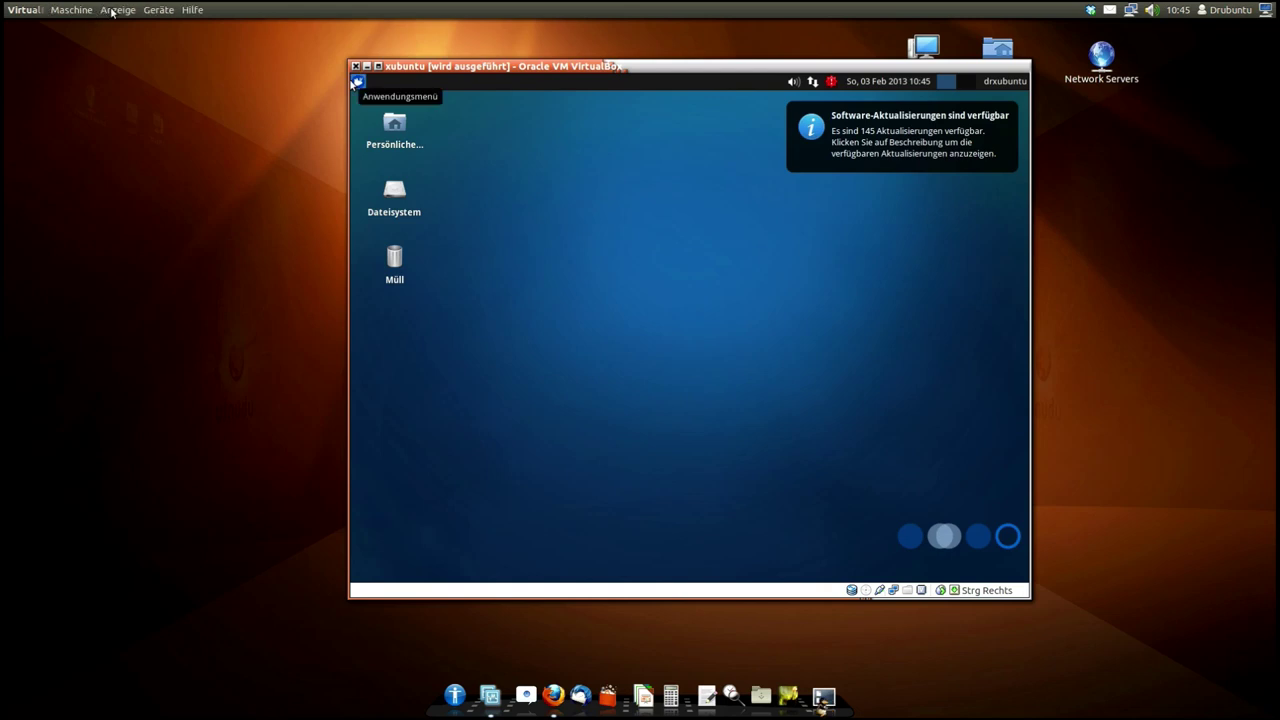
pyautogui.click(158, 10)
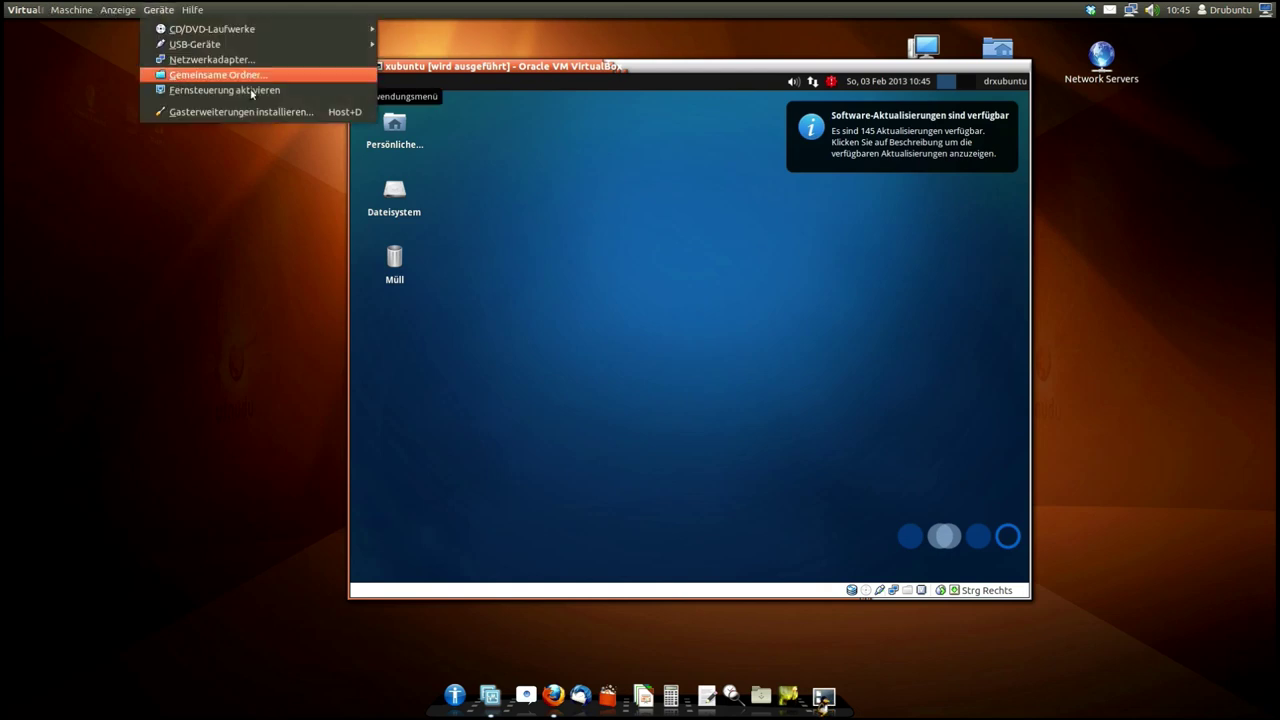
pyautogui.click(312, 112)
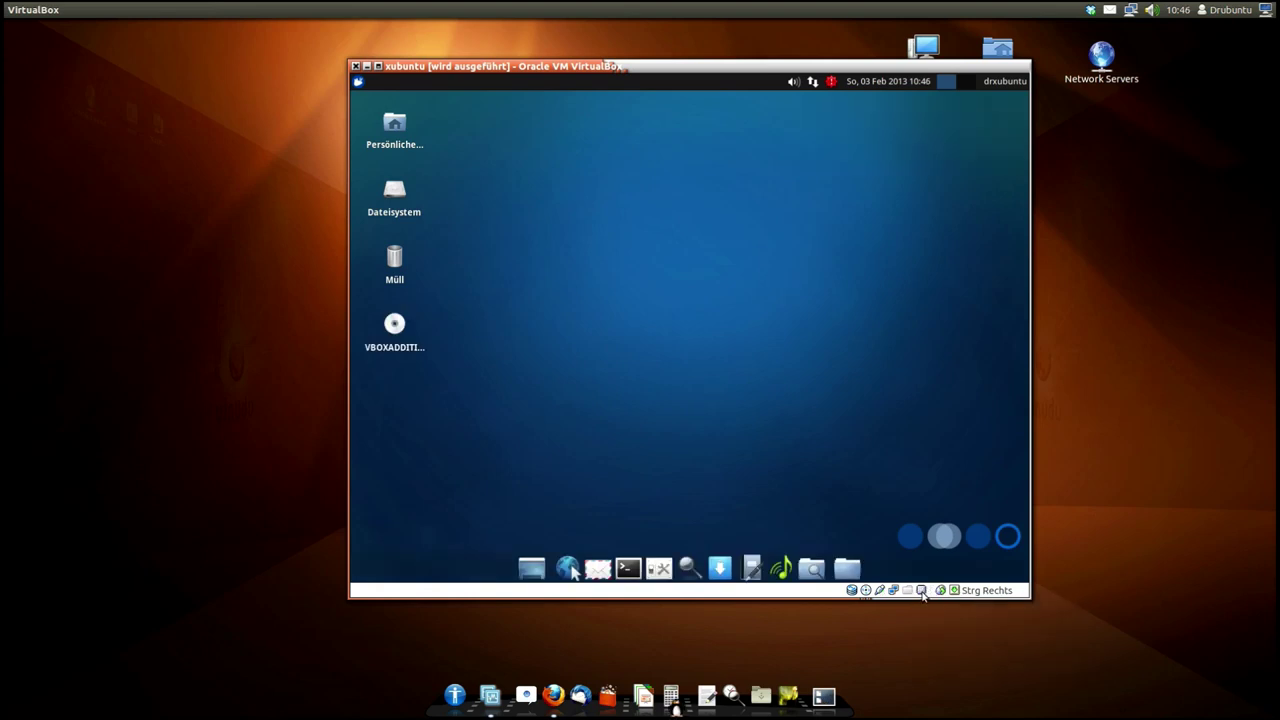
pyautogui.moveTo(922, 593)
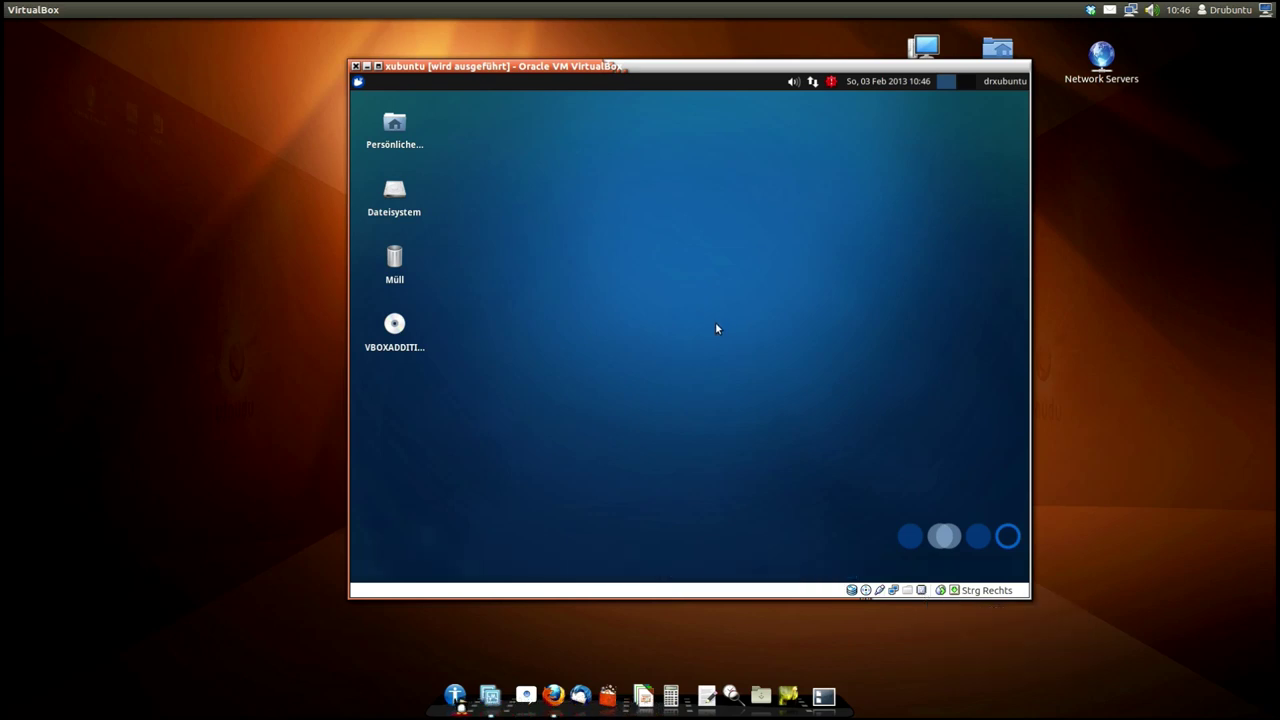
# Step: Switch the xubuntu machine's display to full-screen mode and confirm the change
pyautogui.moveTo(692, 578)
pyautogui.click(101, 10)
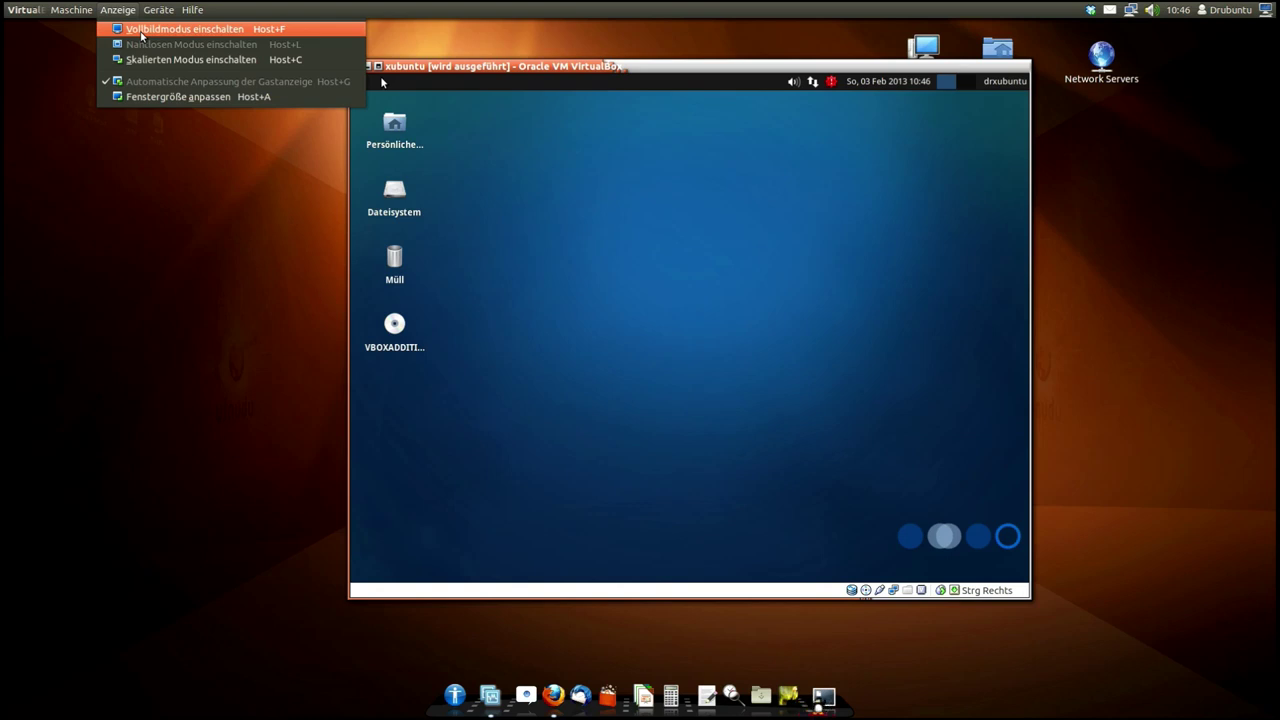
pyautogui.click(145, 29)
pyautogui.click(718, 404)
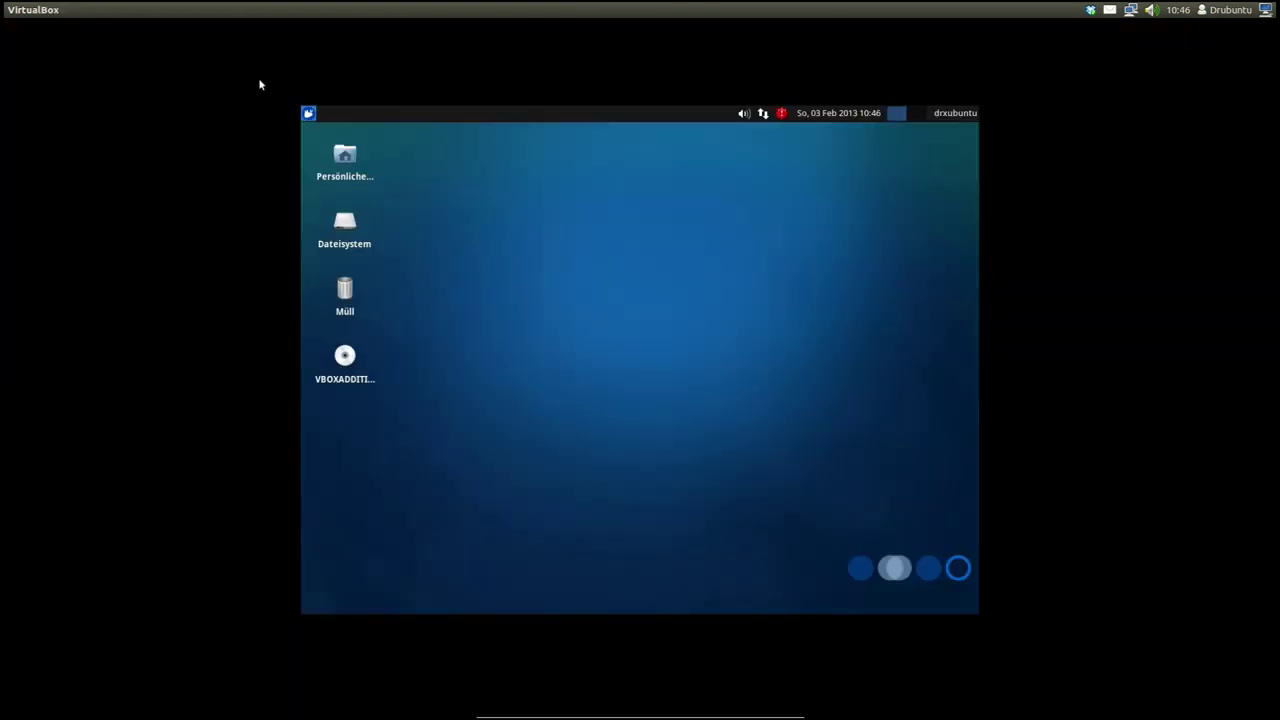
# Step: Launch the guest's web browser and view the Firefox version information
pyautogui.click(309, 114)
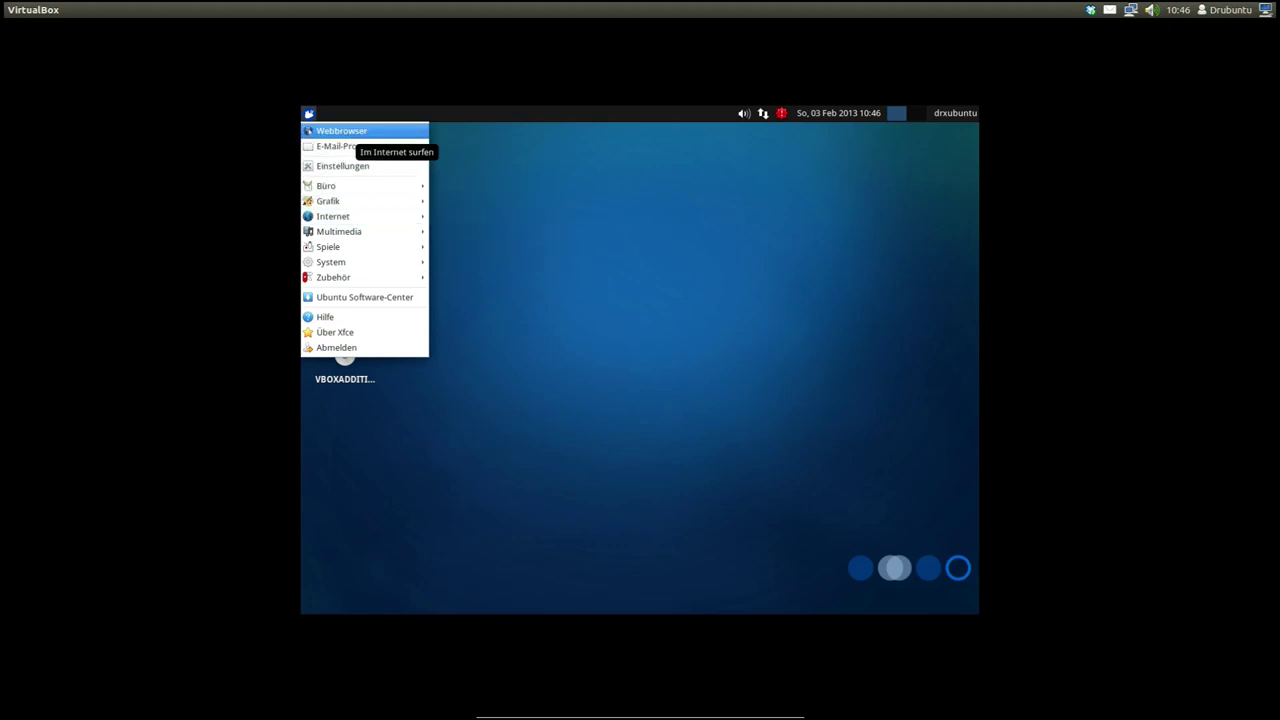
pyautogui.click(340, 131)
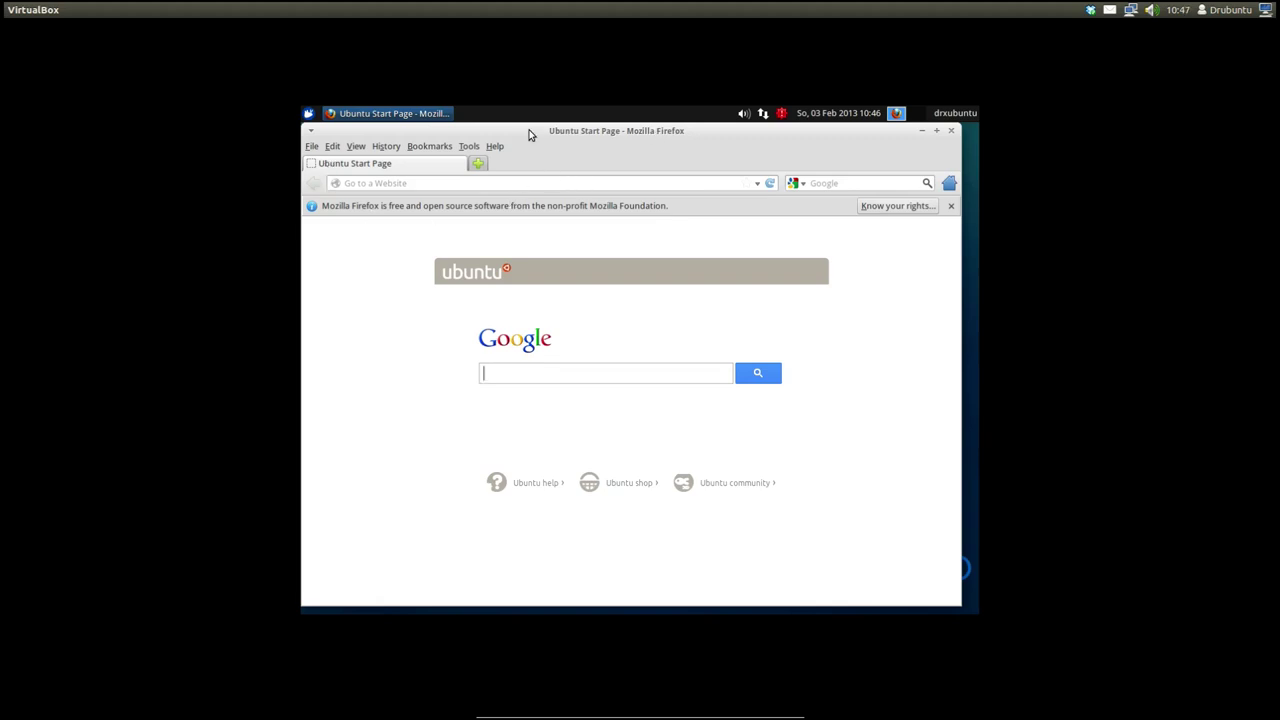
pyautogui.moveTo(530, 134)
pyautogui.mouseDown()
pyautogui.moveTo(783, 218)
pyautogui.moveTo(632, 153)
pyautogui.moveTo(529, 130)
pyautogui.moveTo(562, 136)
pyautogui.moveTo(550, 137)
pyautogui.mouseUp()
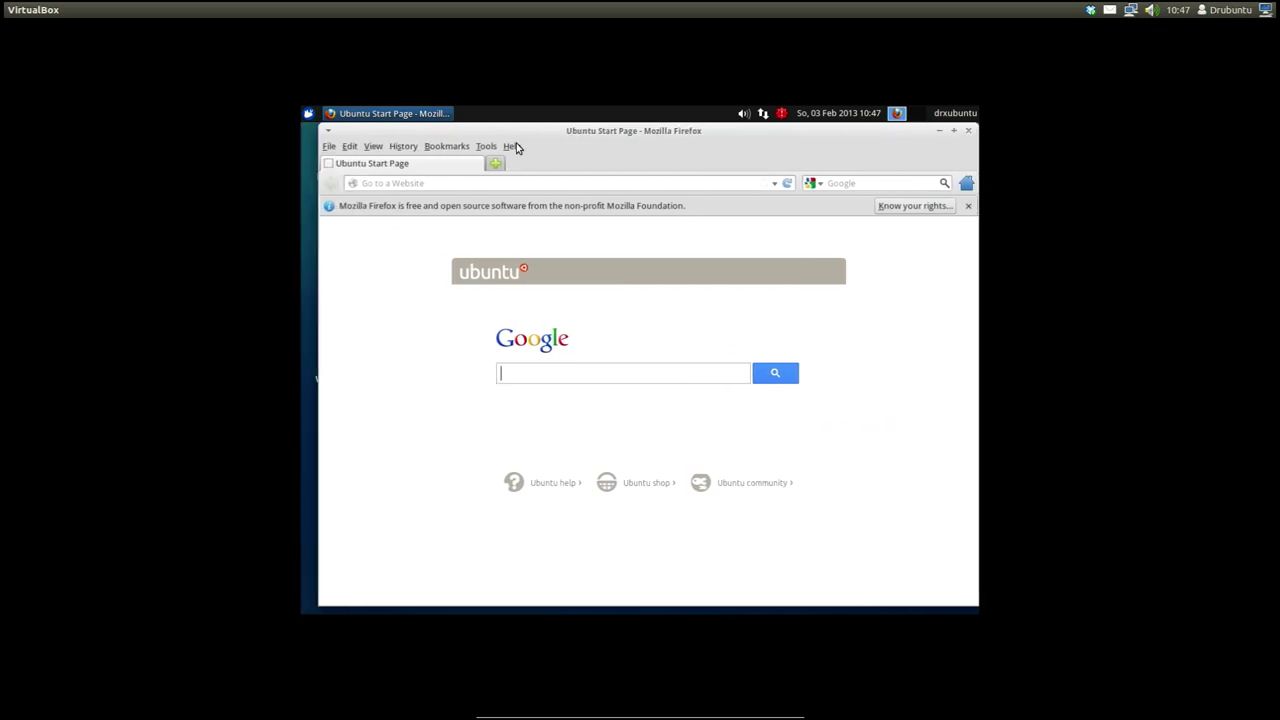
pyautogui.click(512, 147)
pyautogui.click(583, 246)
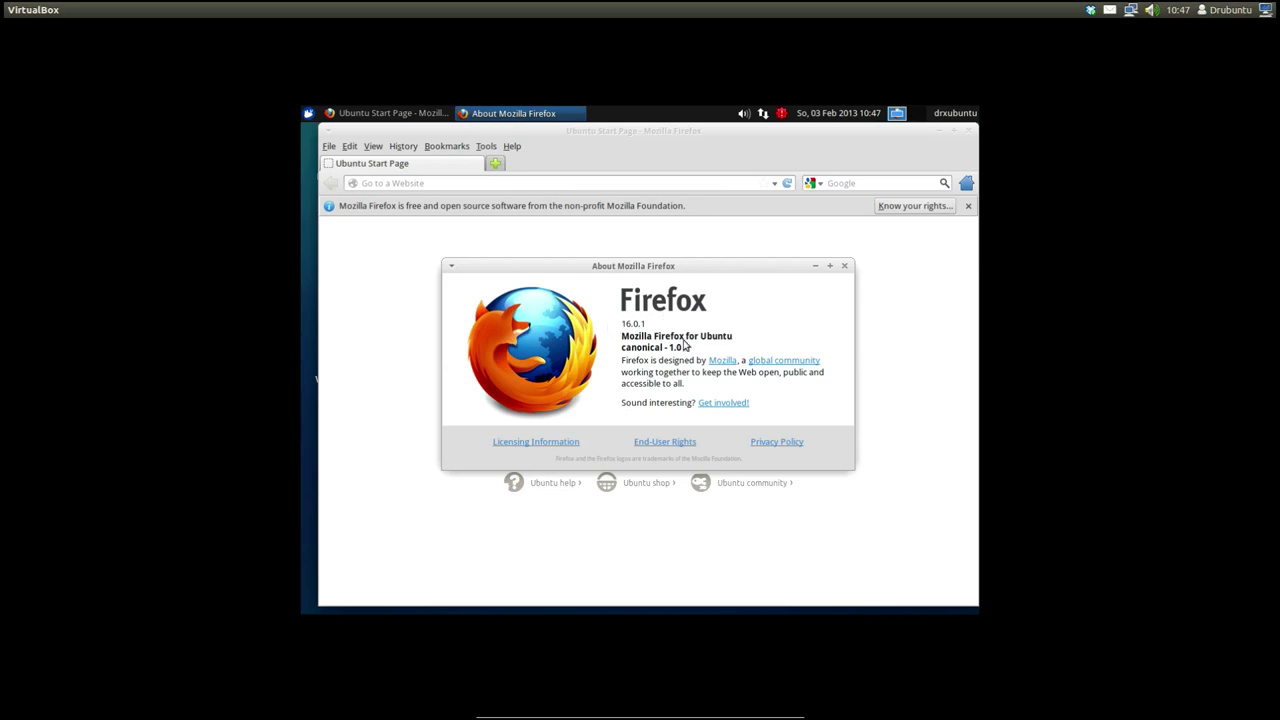
pyautogui.click(844, 267)
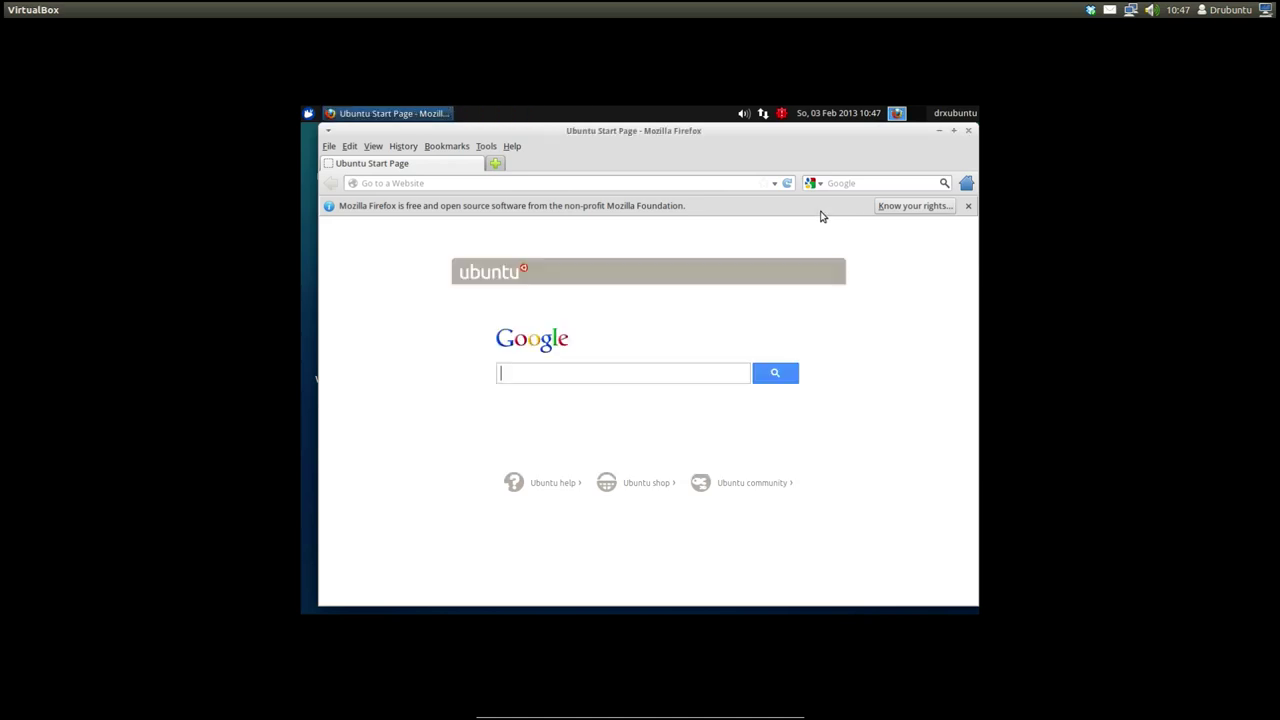
pyautogui.click(771, 184)
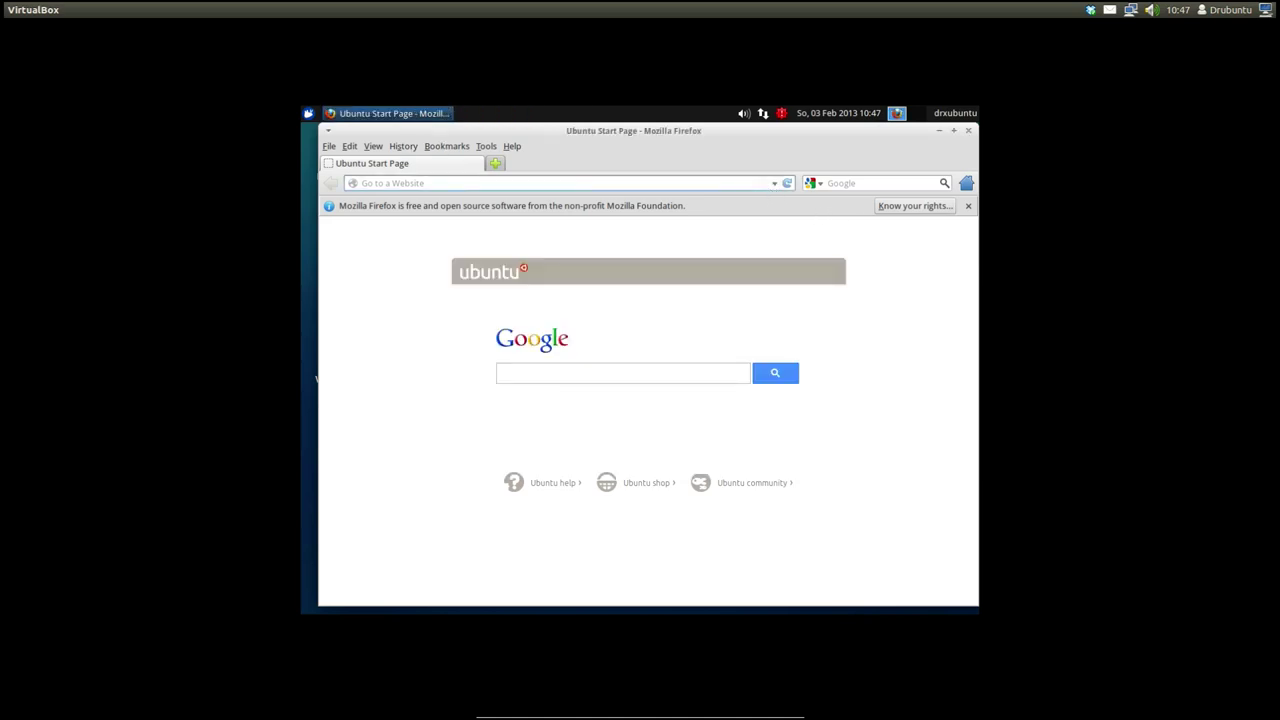
pyautogui.write('ww')
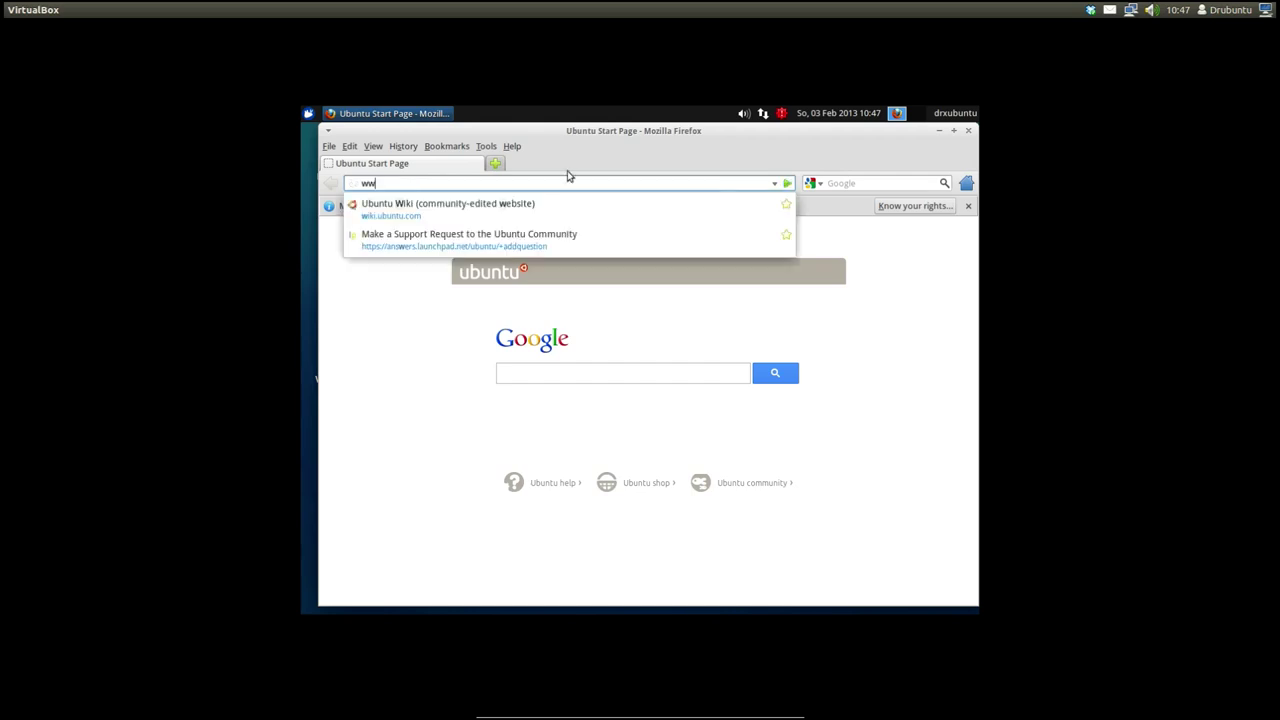
pyautogui.write('w.')
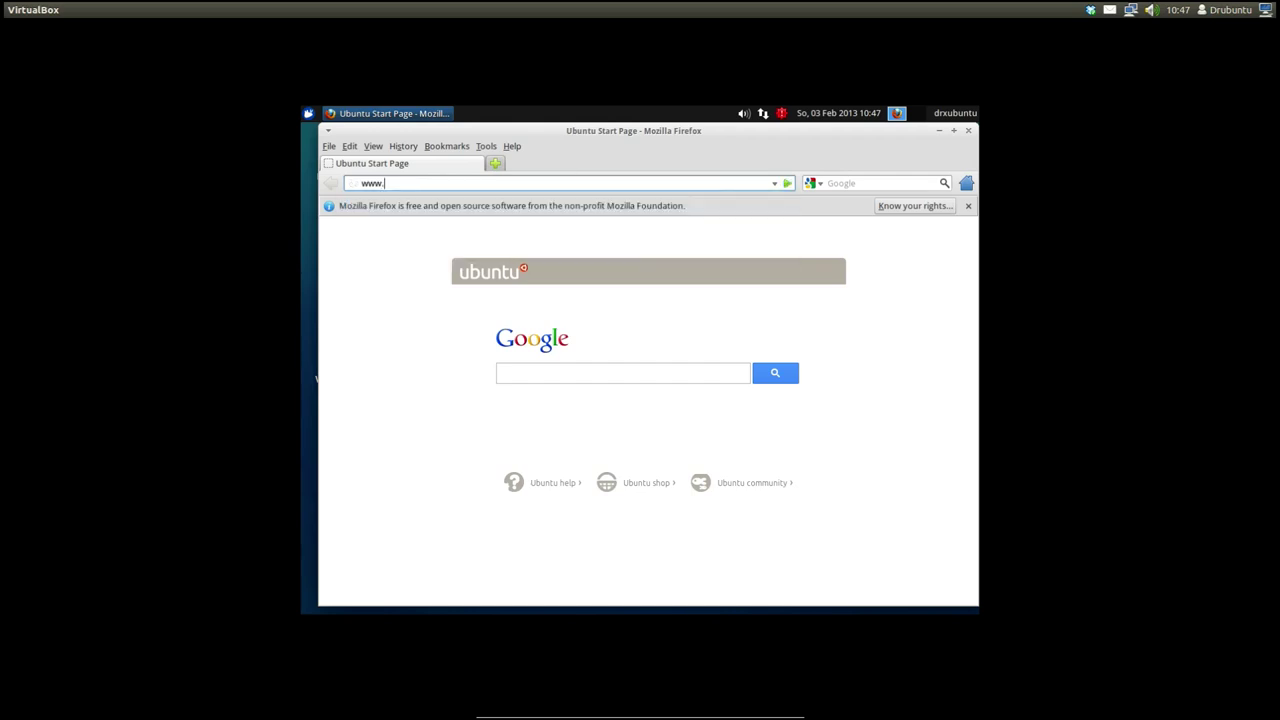
pyautogui.write('youtube.com')
pyautogui.press('Return')
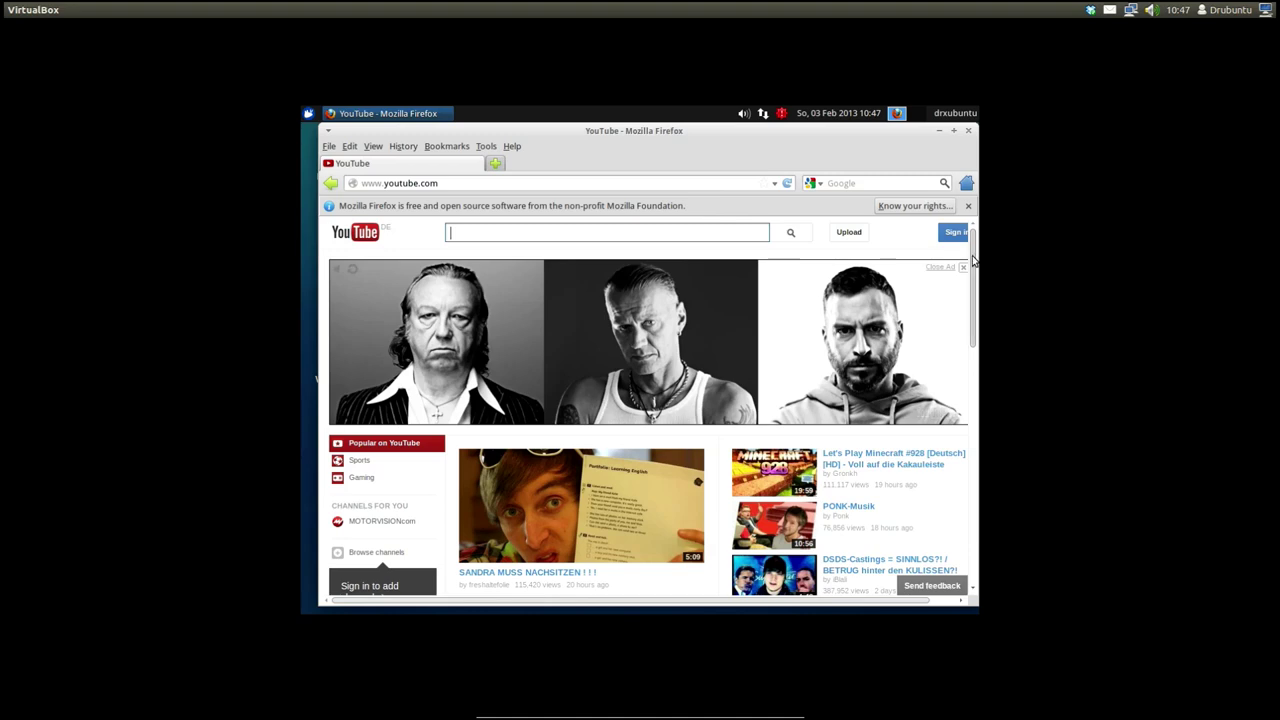
pyautogui.scroll(-1, 976, 313)
pyautogui.scroll(-10, 976, 313)
pyautogui.scroll(12, 963, 408)
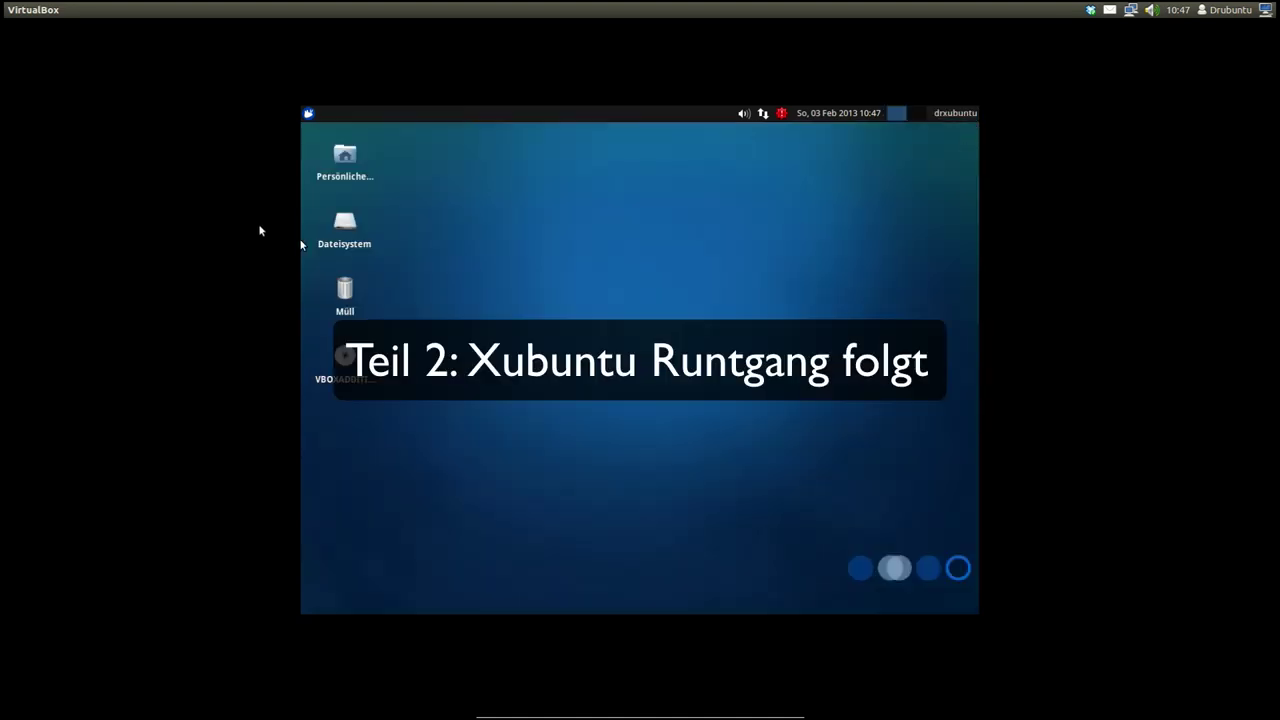
# Step: Open the Einstellungen settings manager on the guest's Xubuntu desktop
pyautogui.click(308, 113)
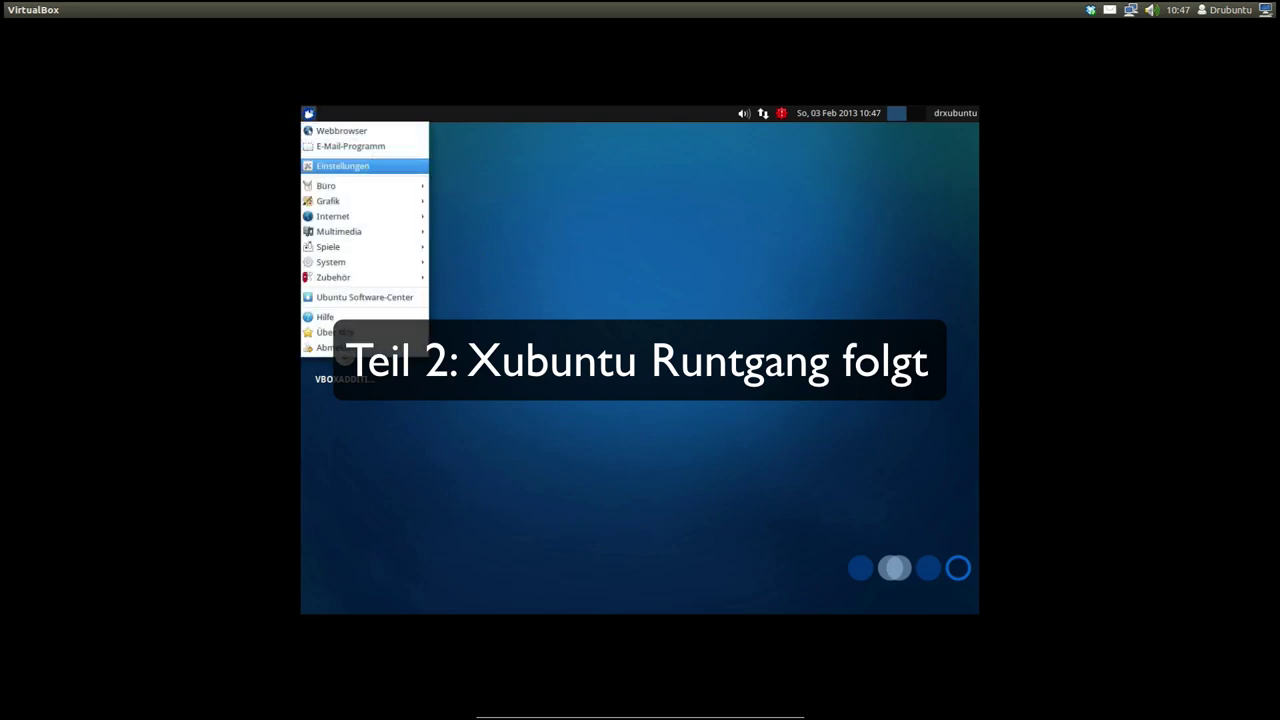
pyautogui.click(360, 166)
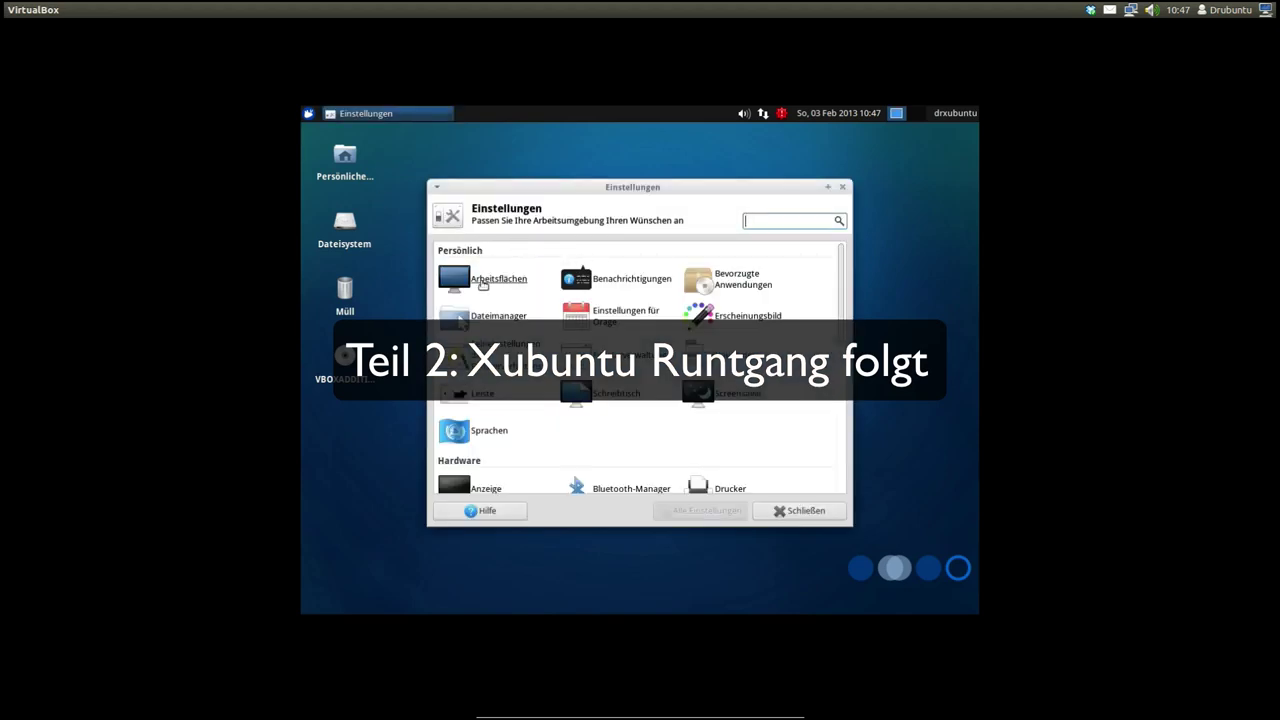